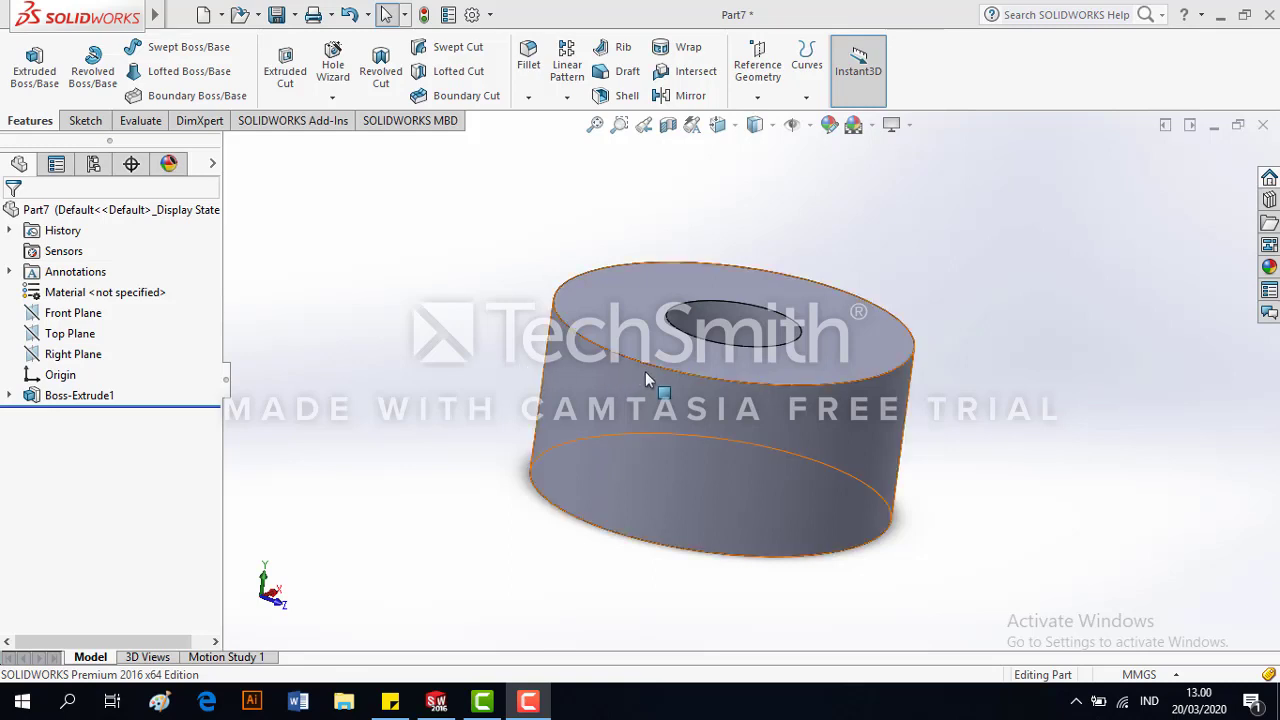
scroll(660, 360, "up", 2)
middle_click_drag(676, 355, 686, 405)
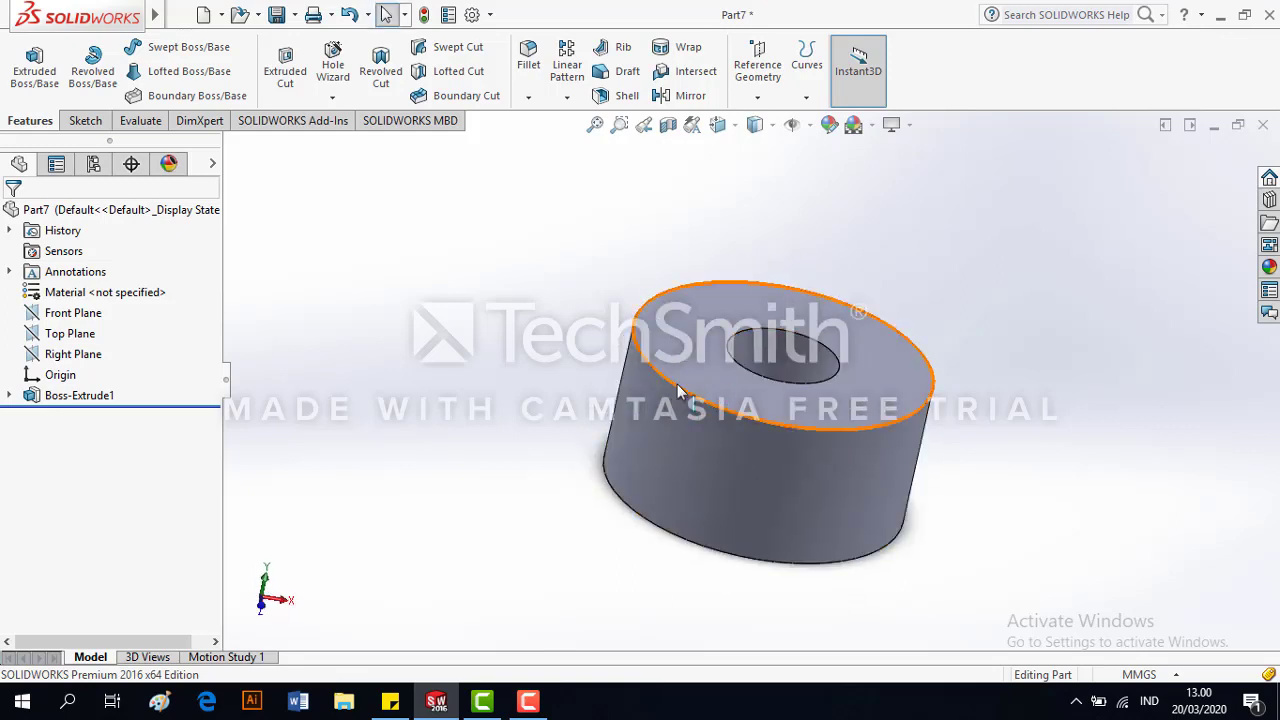
middle_click_drag(776, 403, 805, 415)
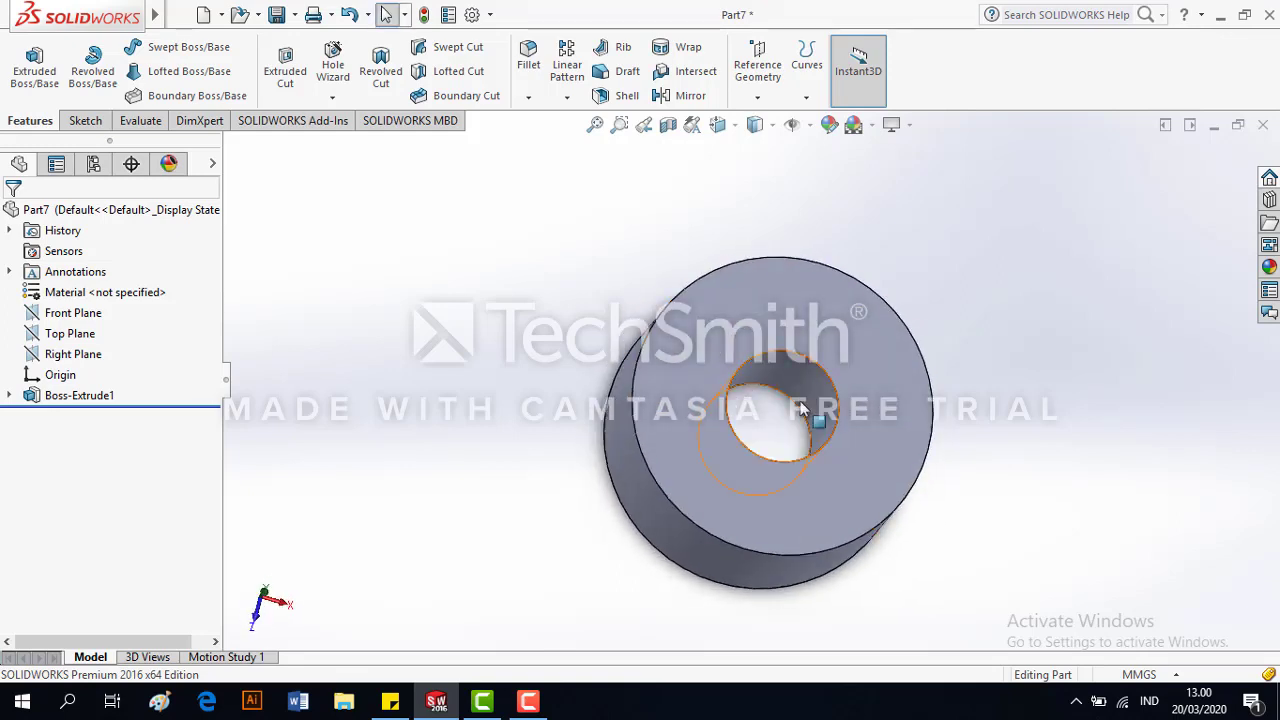
middle_click_drag(890, 527, 866, 586)
middle_click_drag(876, 358, 646, 528)
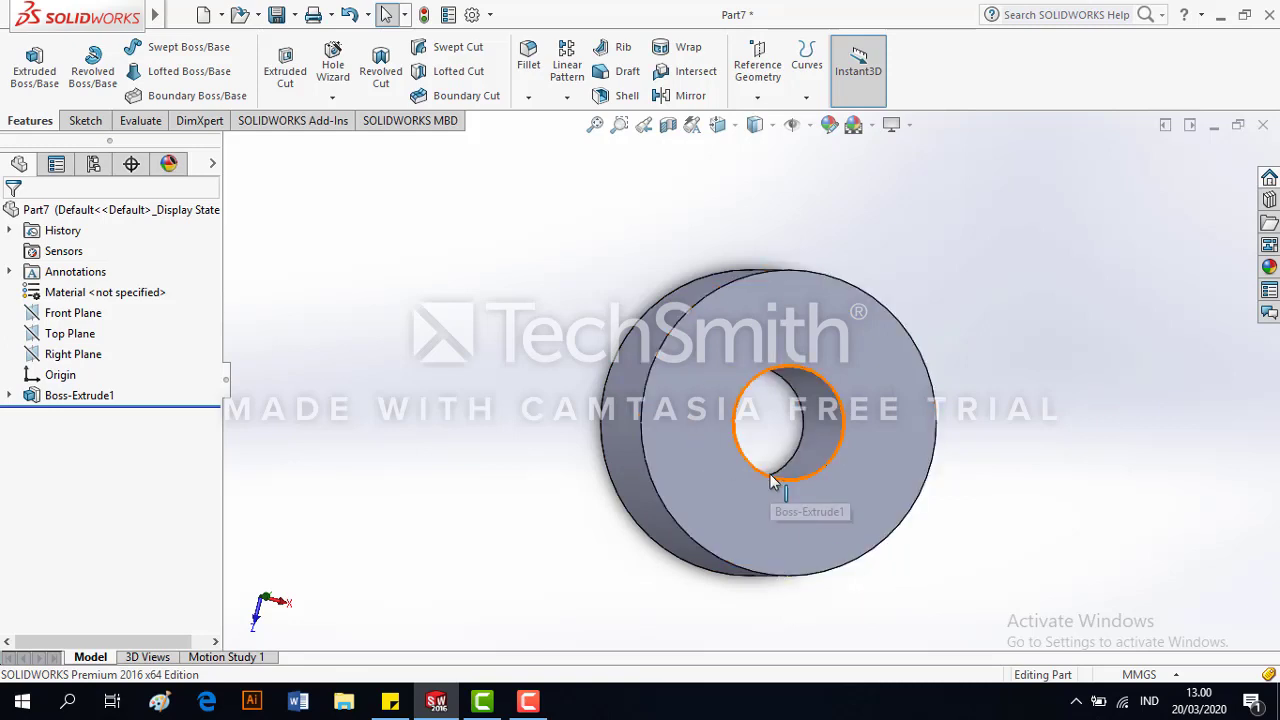
middle_click_drag(775, 490, 690, 295)
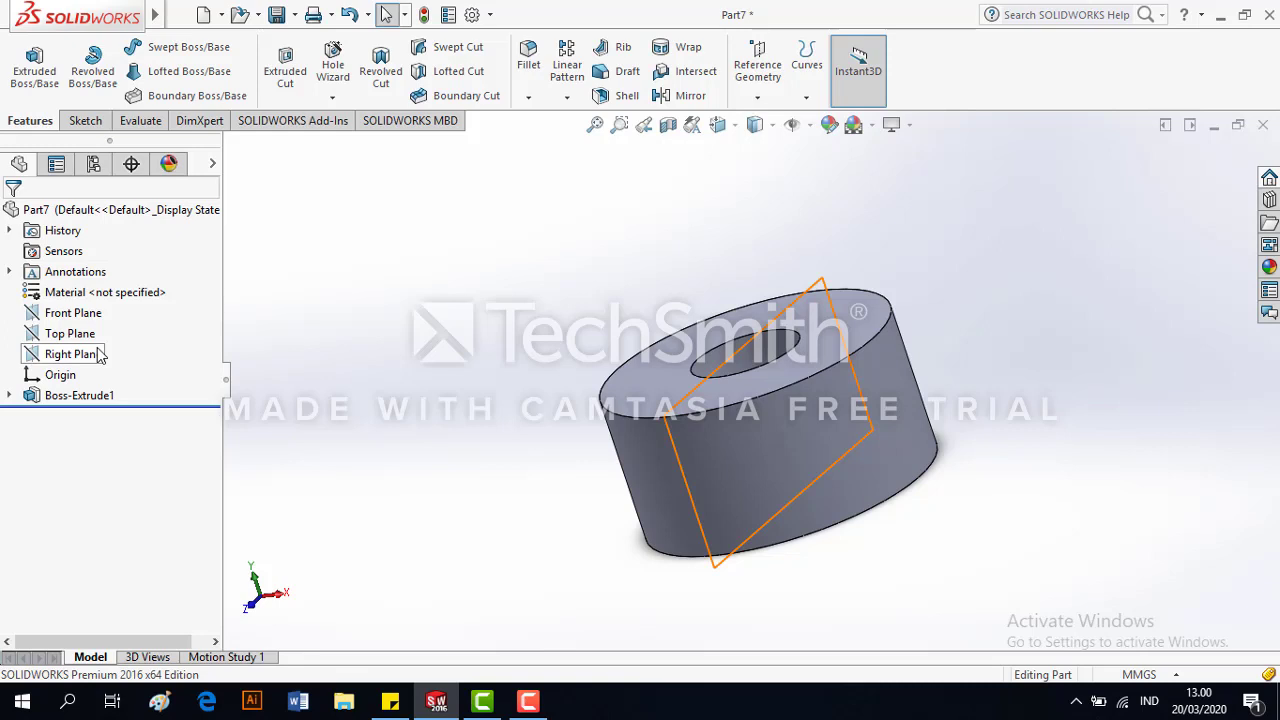
Step: Start a new sketch on the Front Plane and orient the model to the front view
left_click(83, 318)
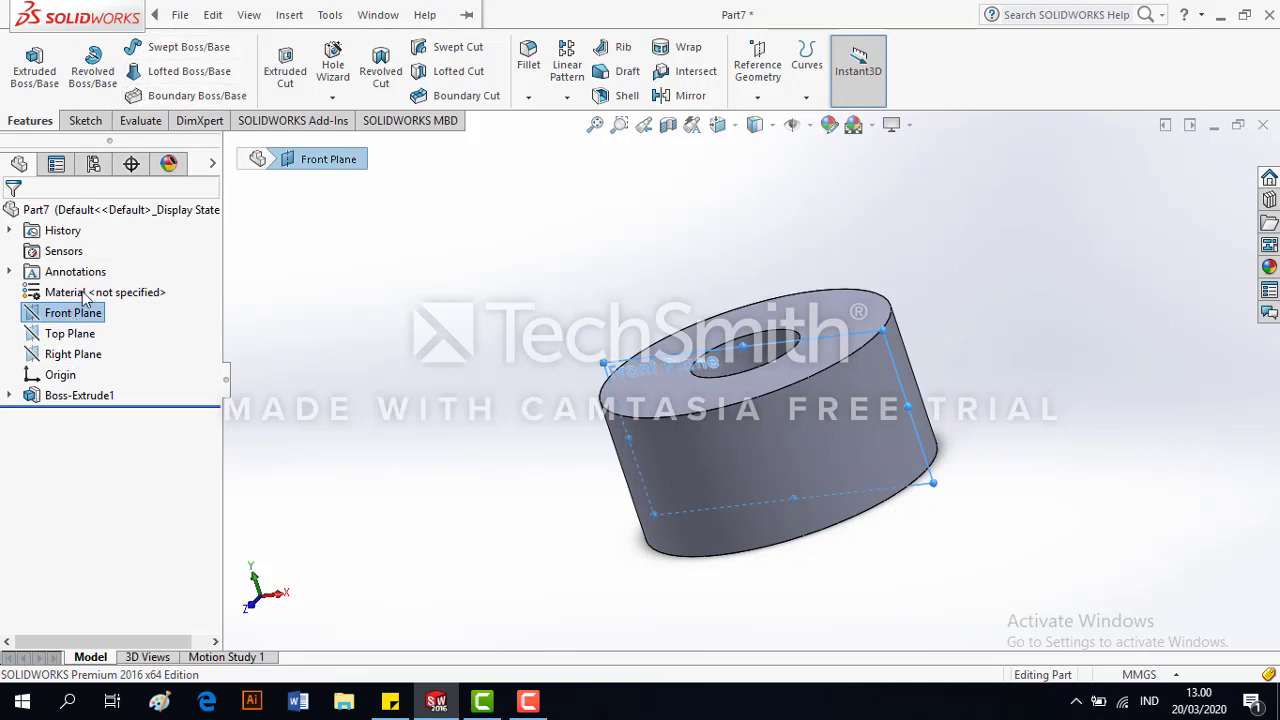
left_click(89, 124)
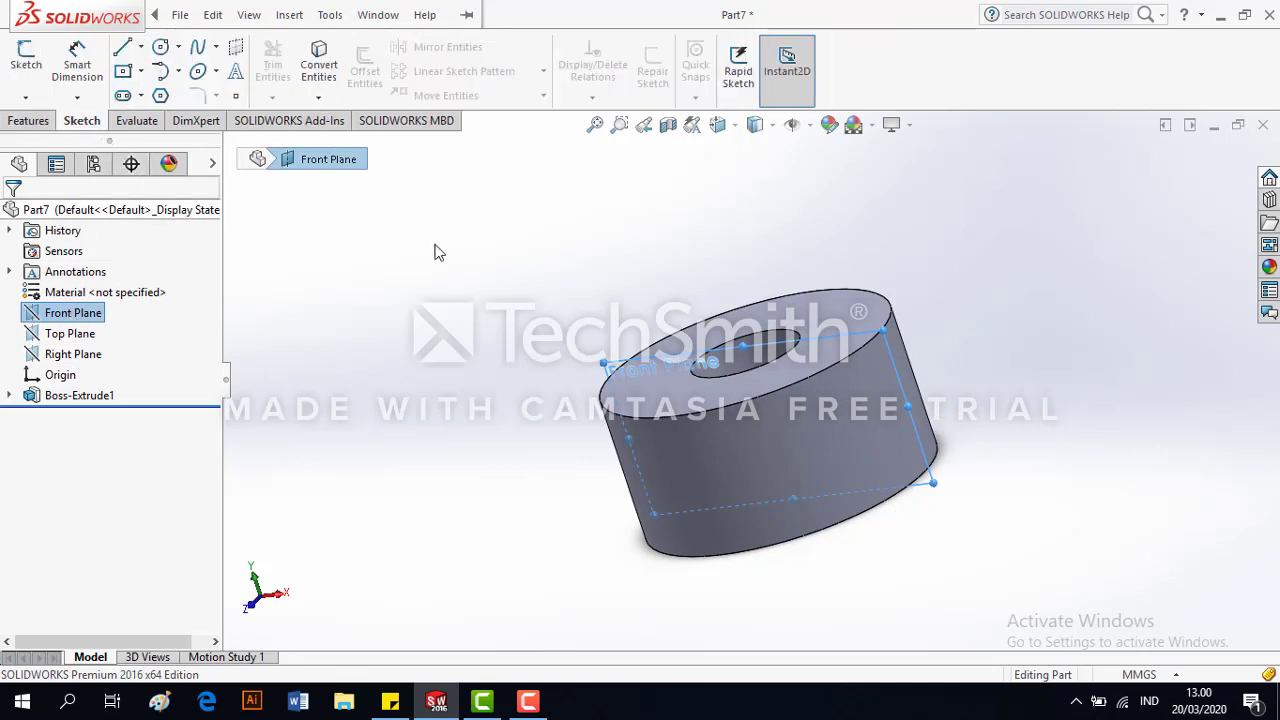
left_click(26, 58)
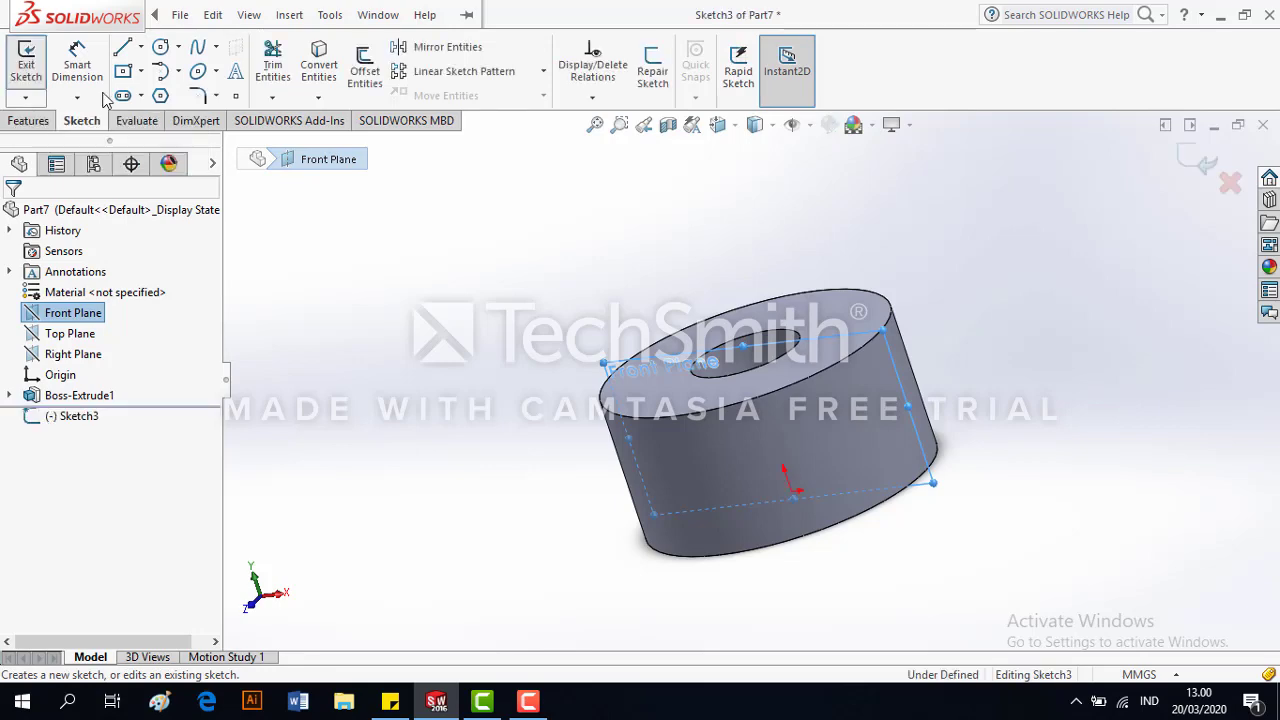
left_click(733, 128)
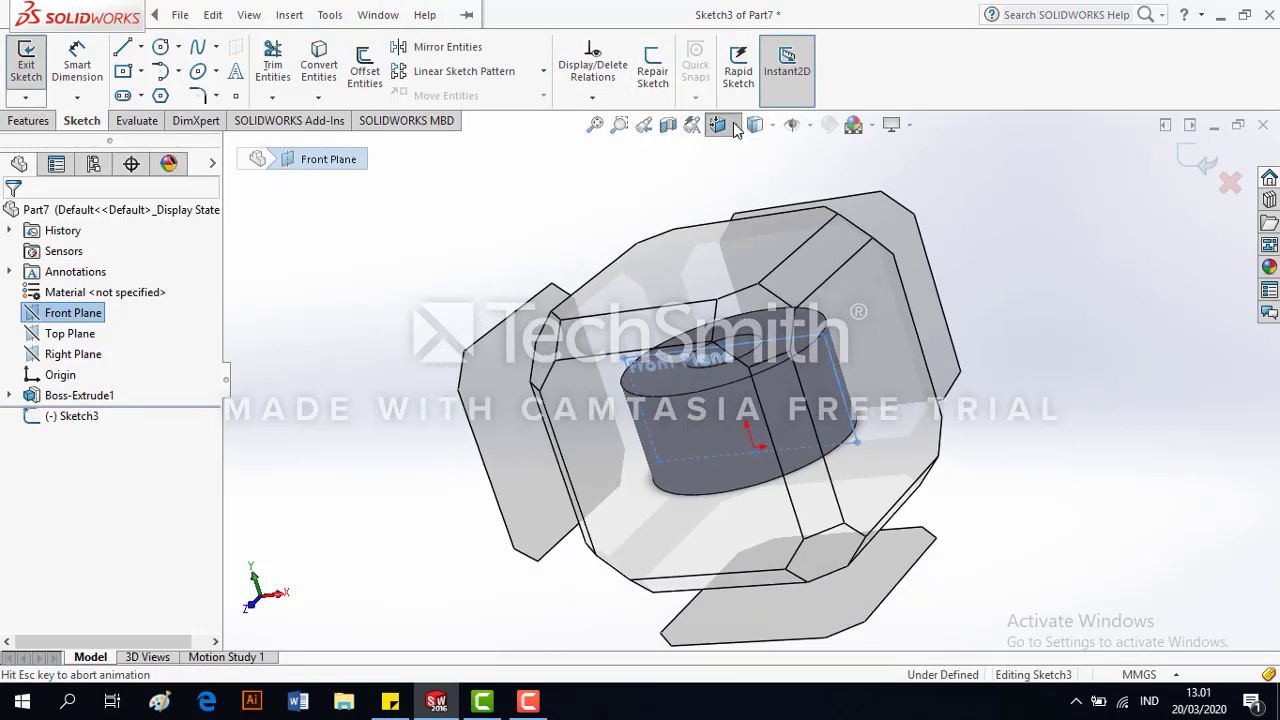
left_click(826, 236)
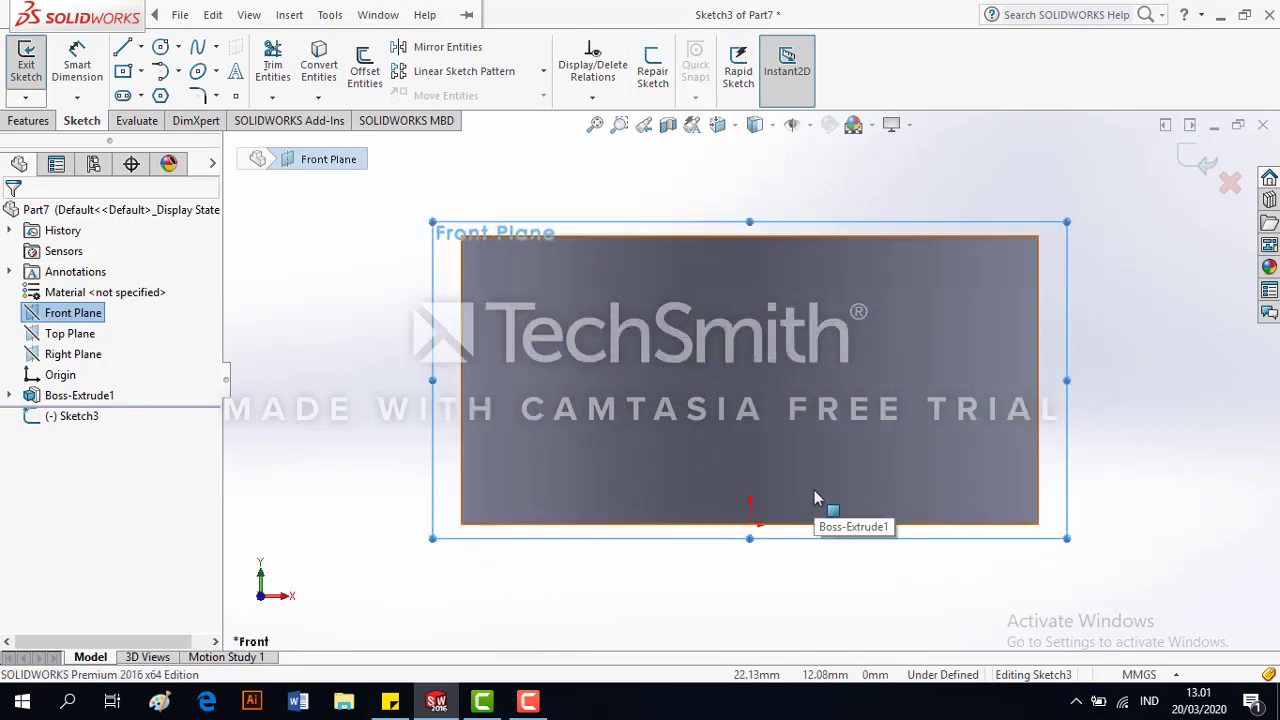
Step: Sketch a center rectangle about 111 by 62 mm, centred on the midpoint of the cylinder's right silhouette edge
left_click(122, 72)
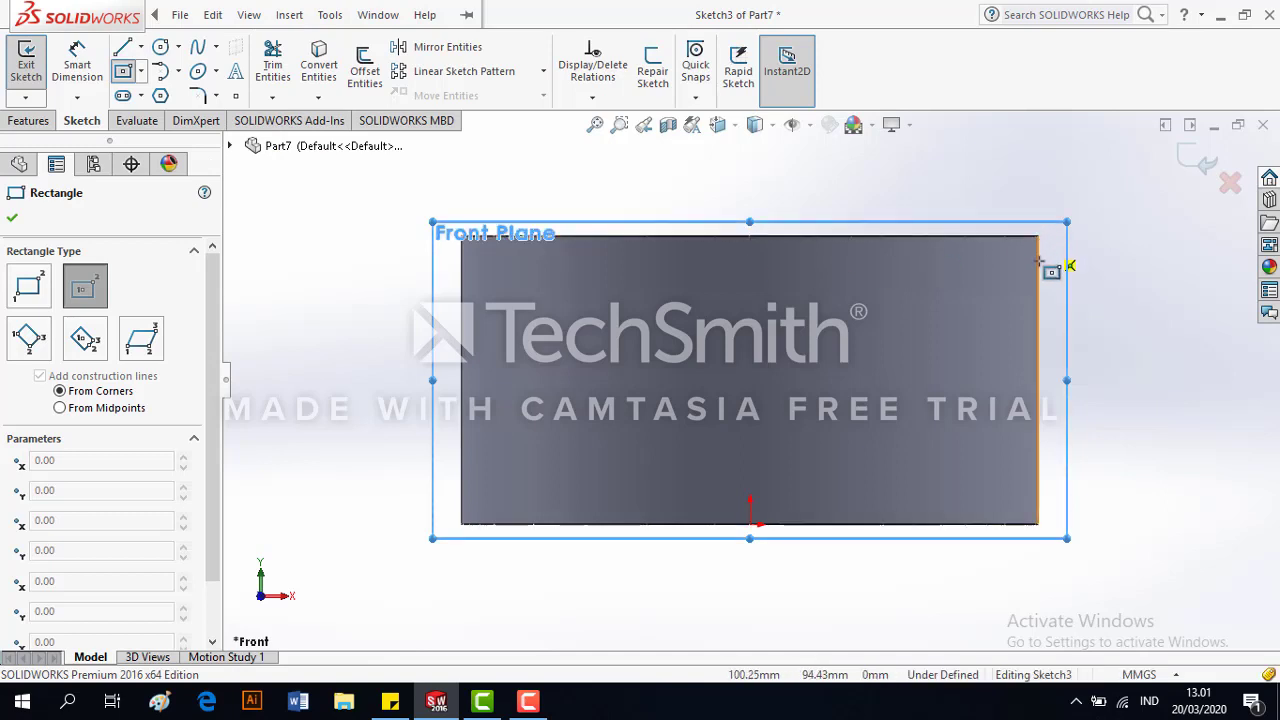
left_click(1037, 380)
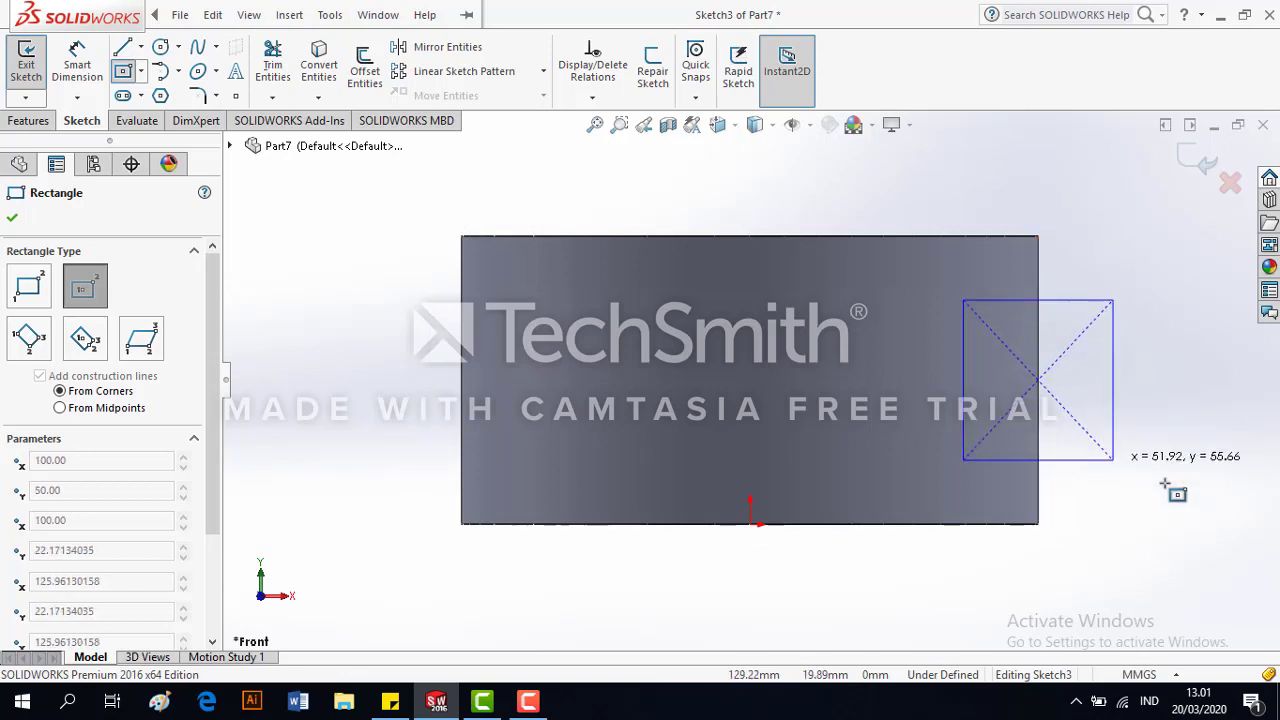
left_click(1199, 467)
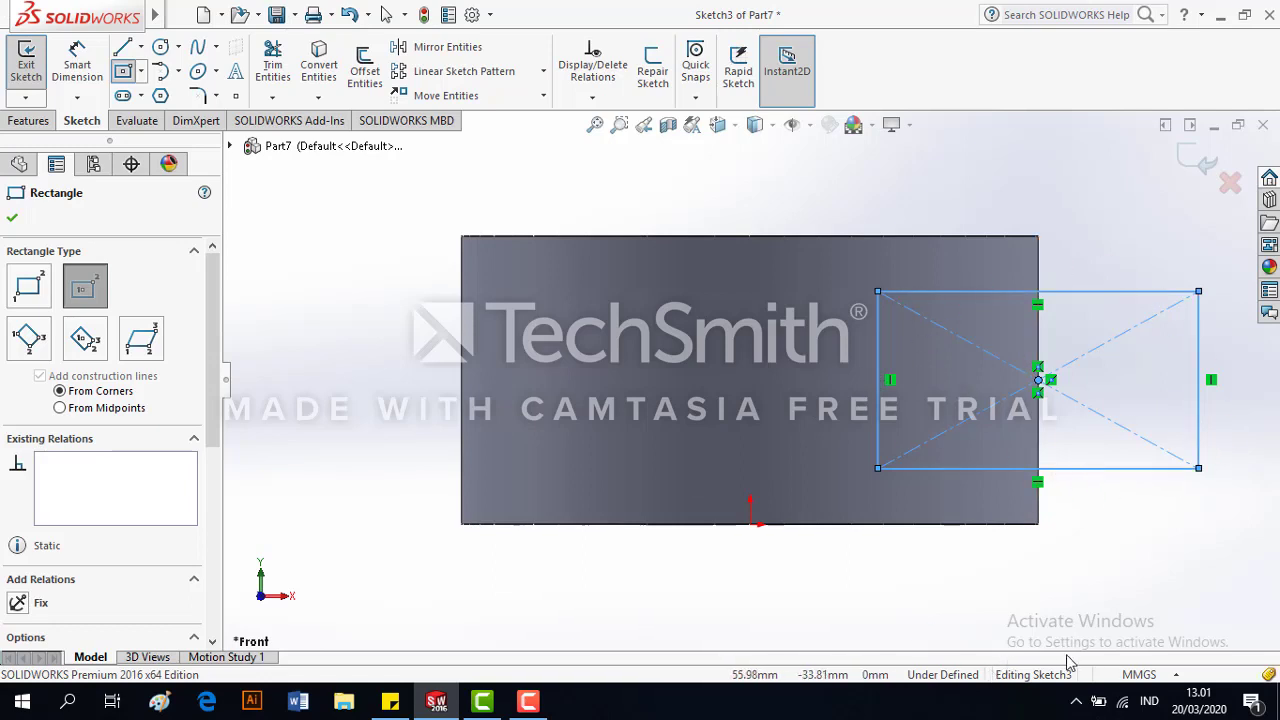
Step: Dimension the rectangle to 60 mm wide and 50 mm high
left_click(84, 64)
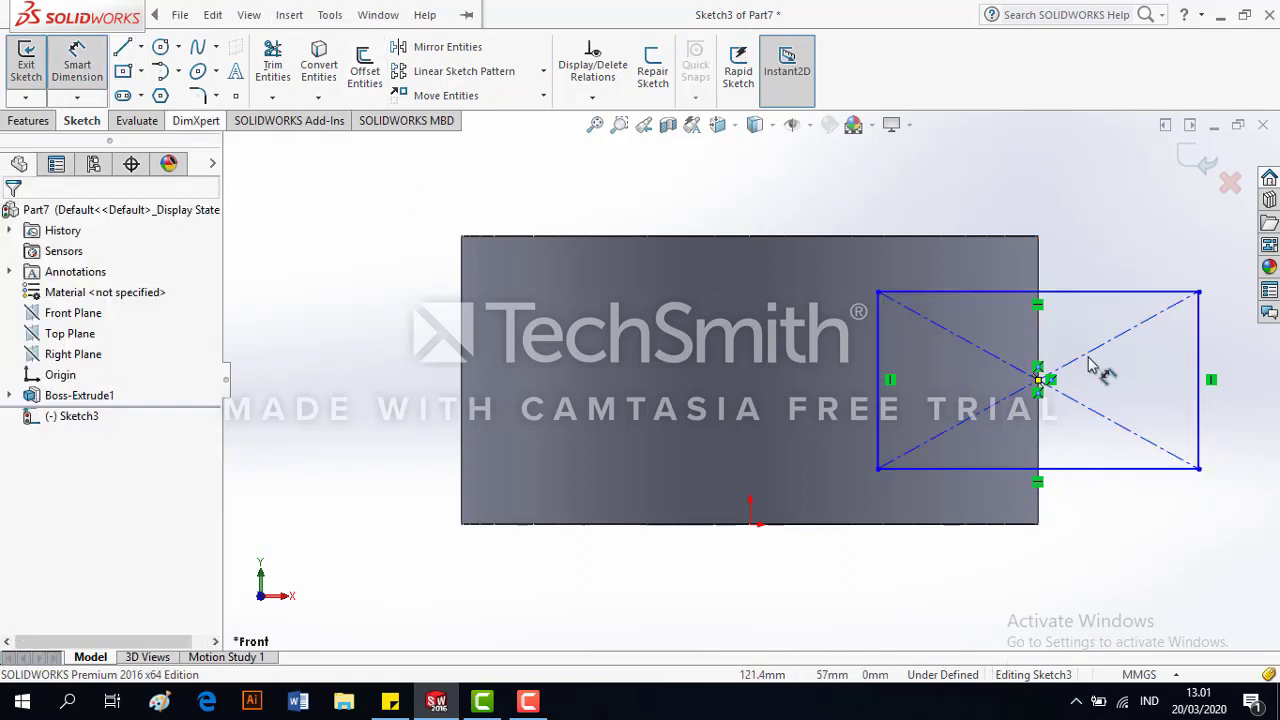
left_click(1075, 294)
left_click(1050, 210)
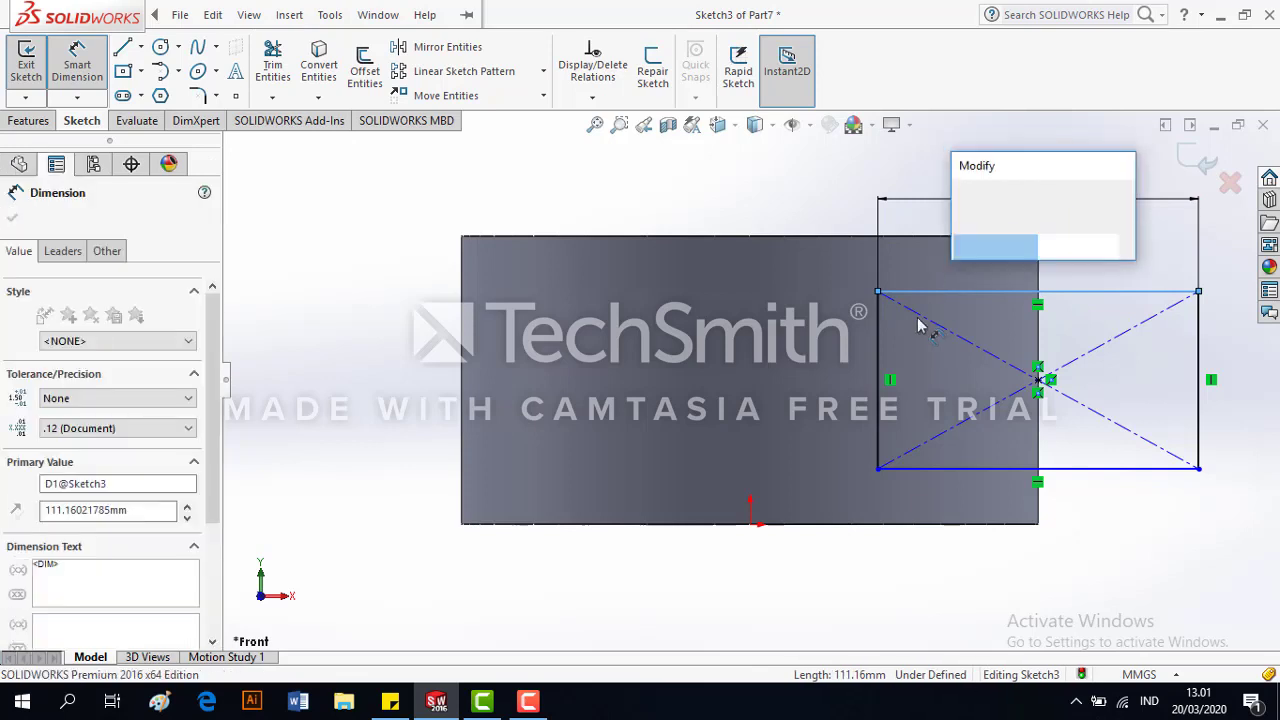
type("60")
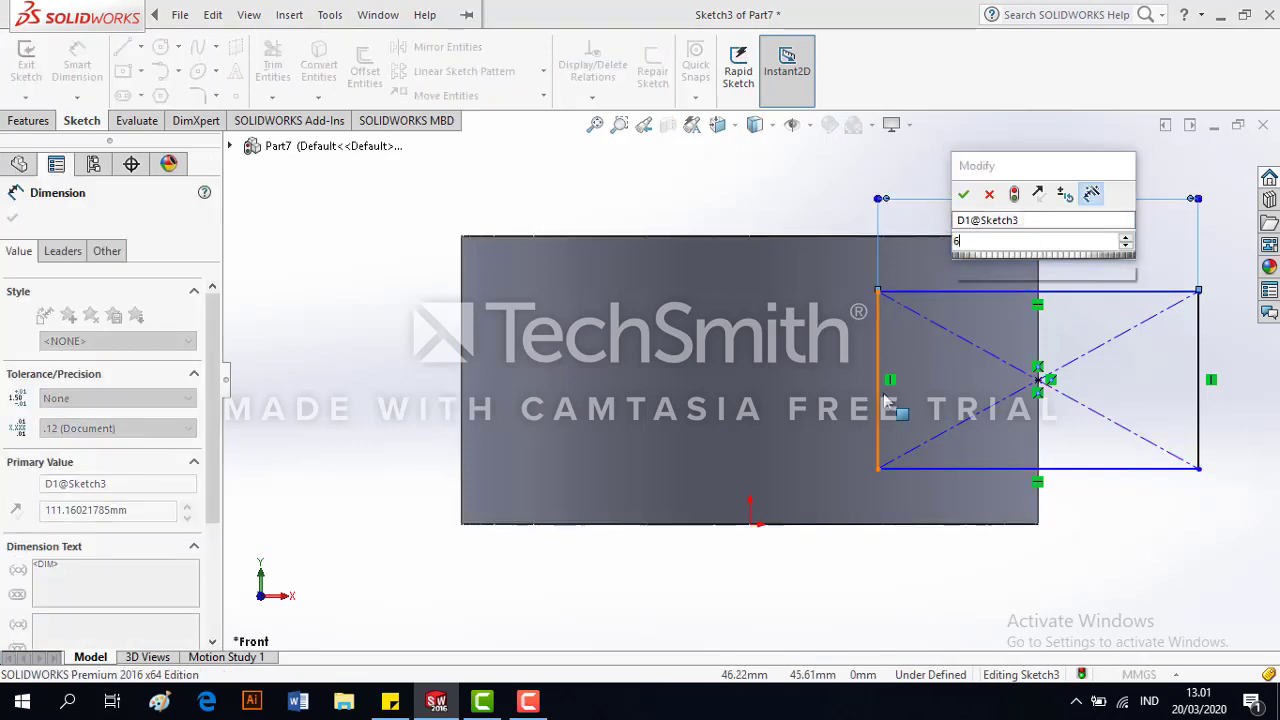
key("Return")
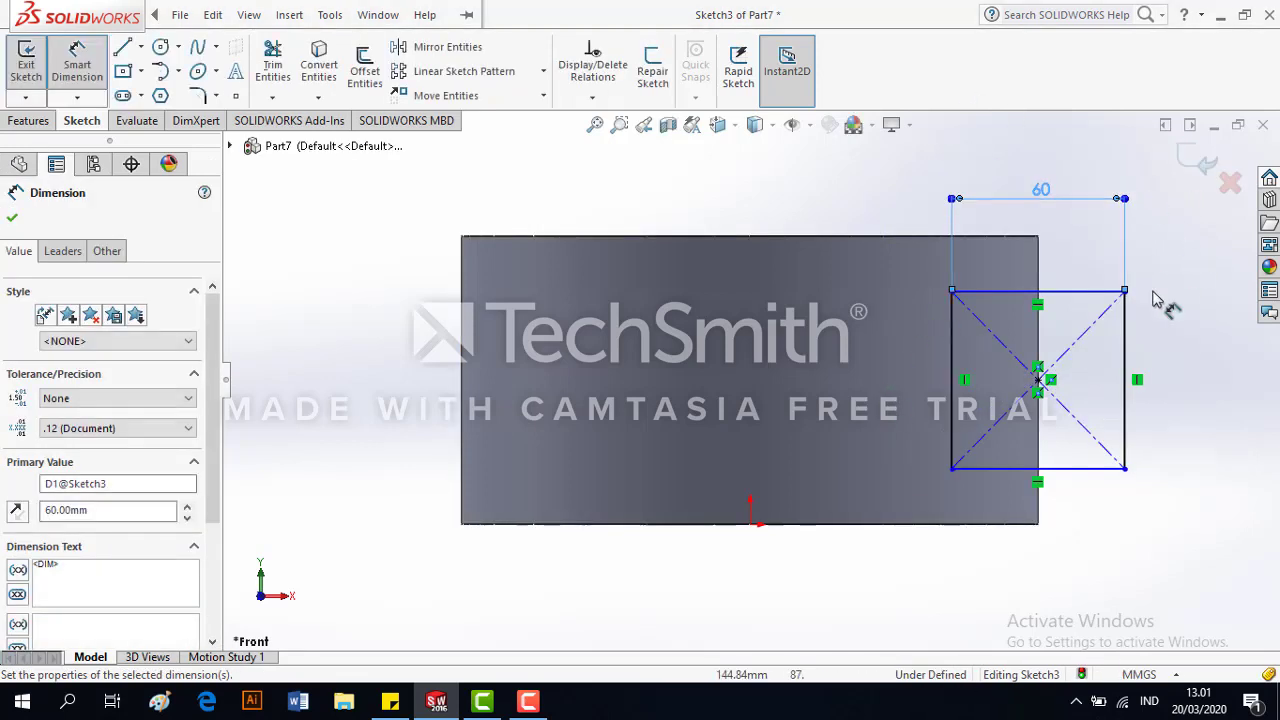
left_click(1126, 345)
left_click(1163, 355)
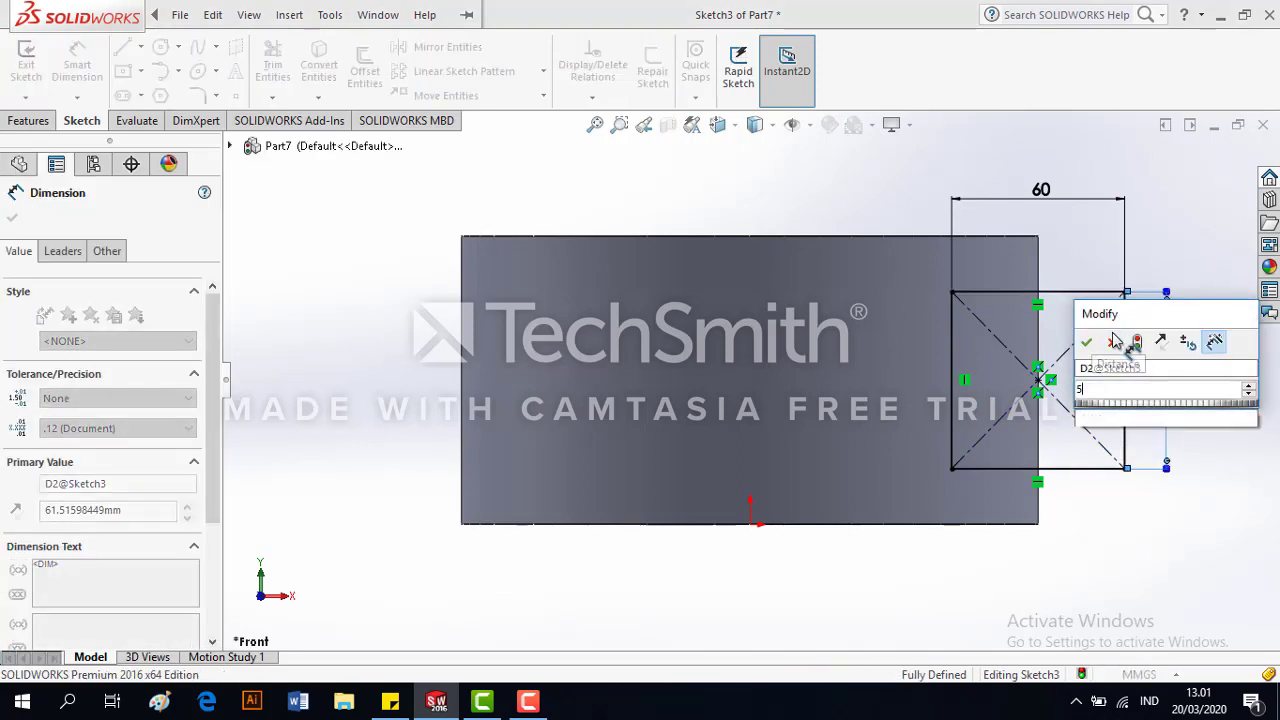
type("50")
key("Return")
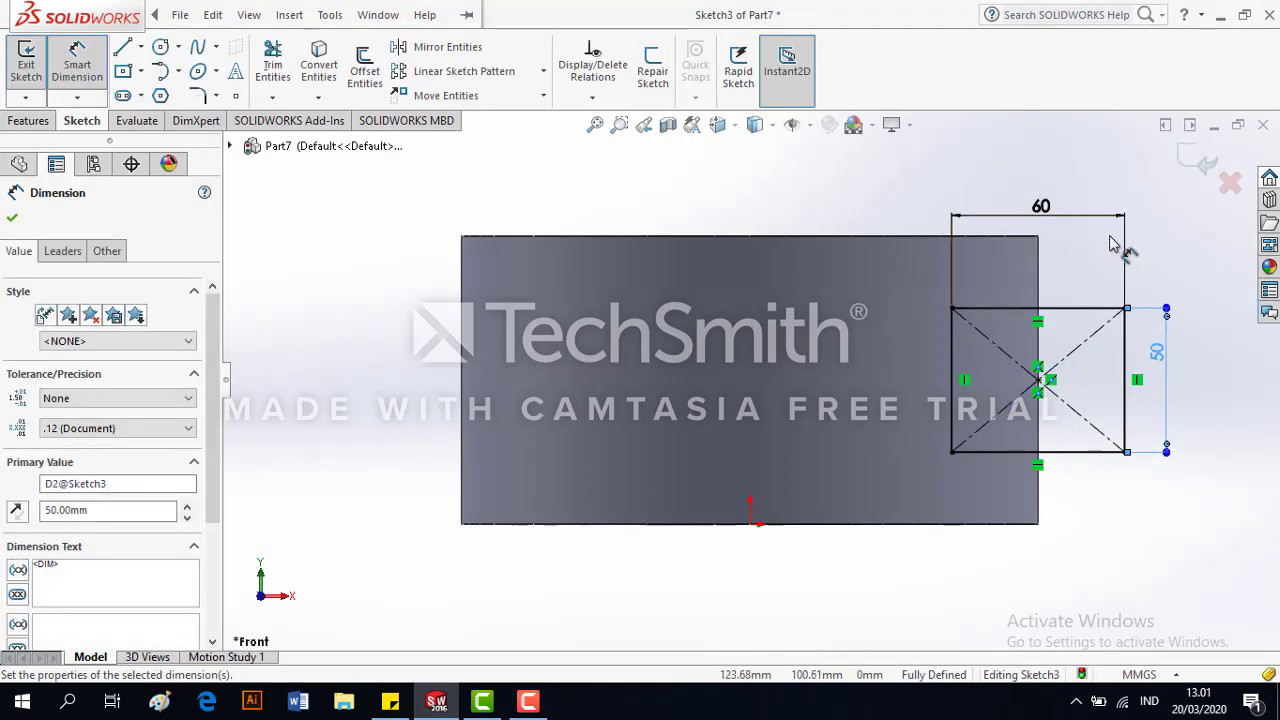
left_click(11, 219)
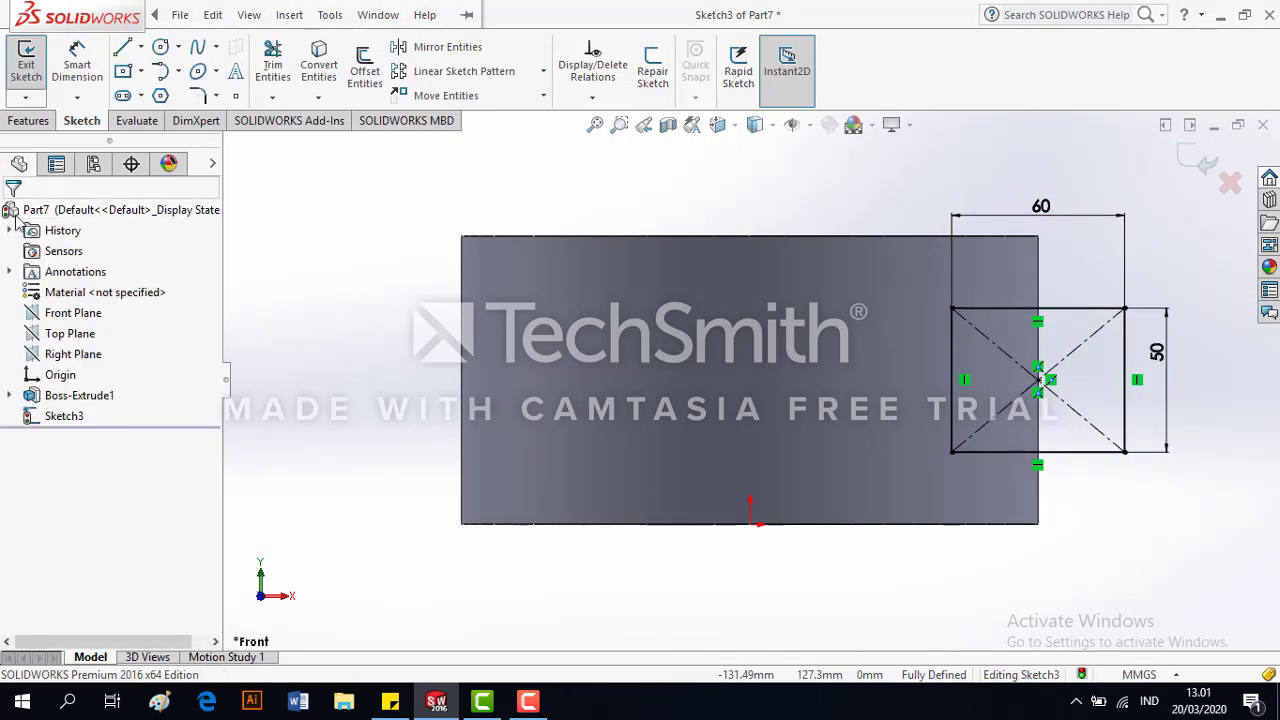
Step: Delete the rectangle's width and height dimensions, along with its diagonal construction lines and centre point
left_click_drag(1170, 260, 902, 169)
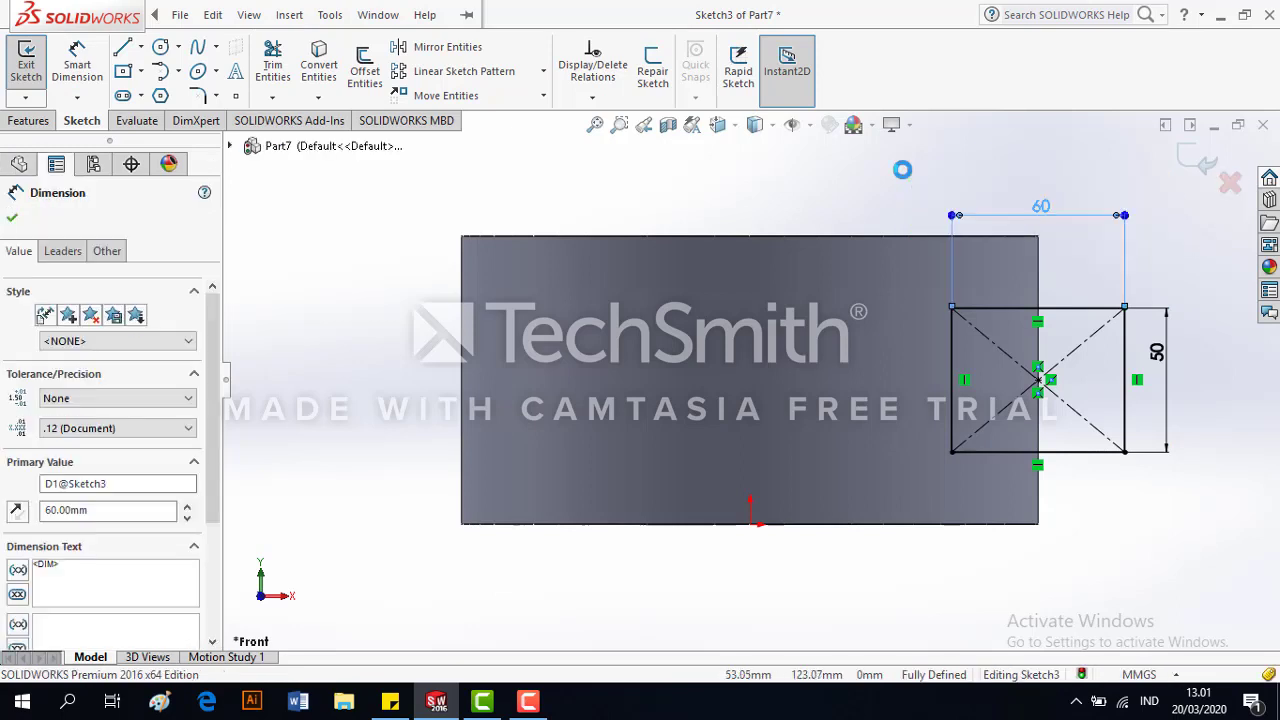
key("Delete")
left_click_drag(1193, 486, 1131, 270)
key("Delete")
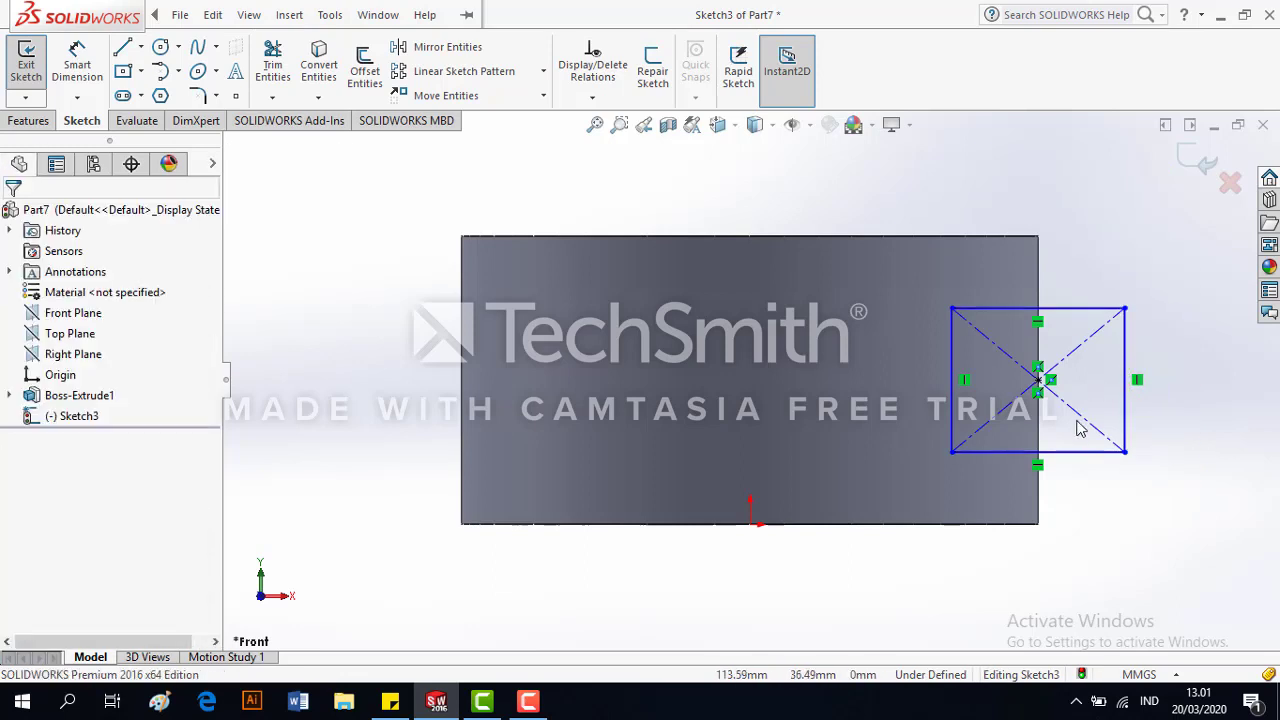
left_click_drag(1079, 427, 988, 322)
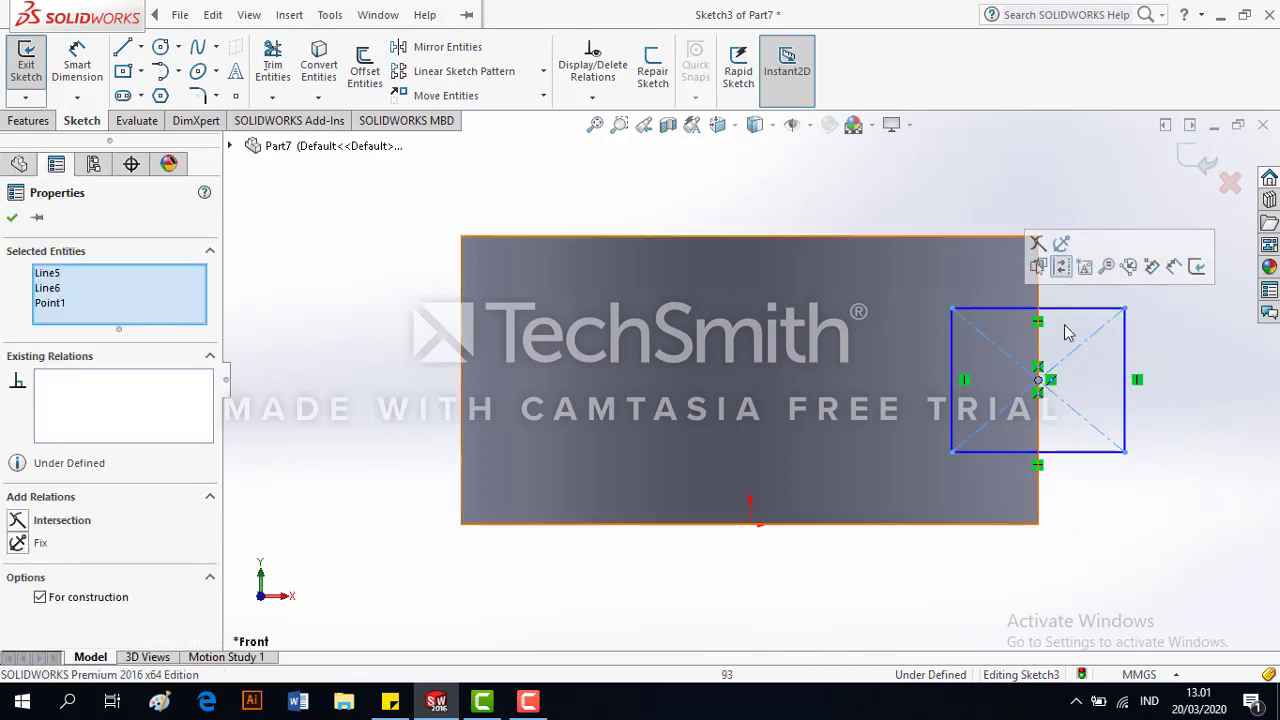
key("Delete")
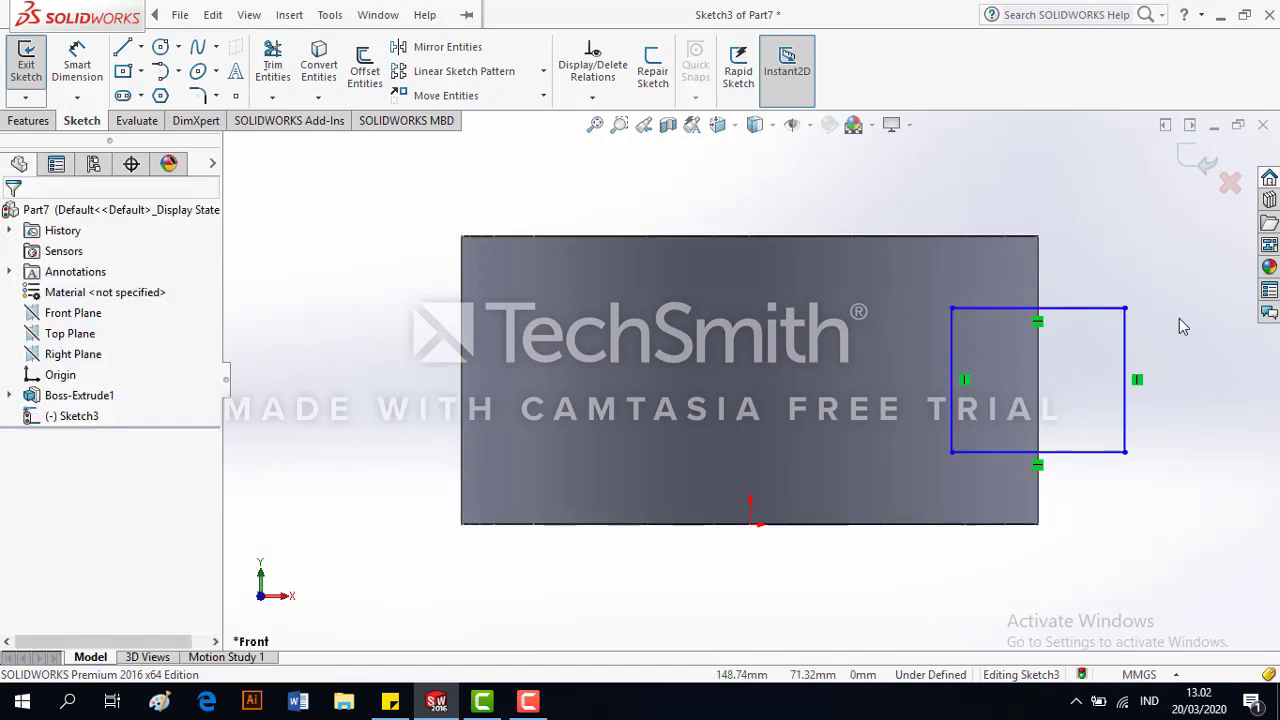
left_click(140, 47)
left_click(153, 94)
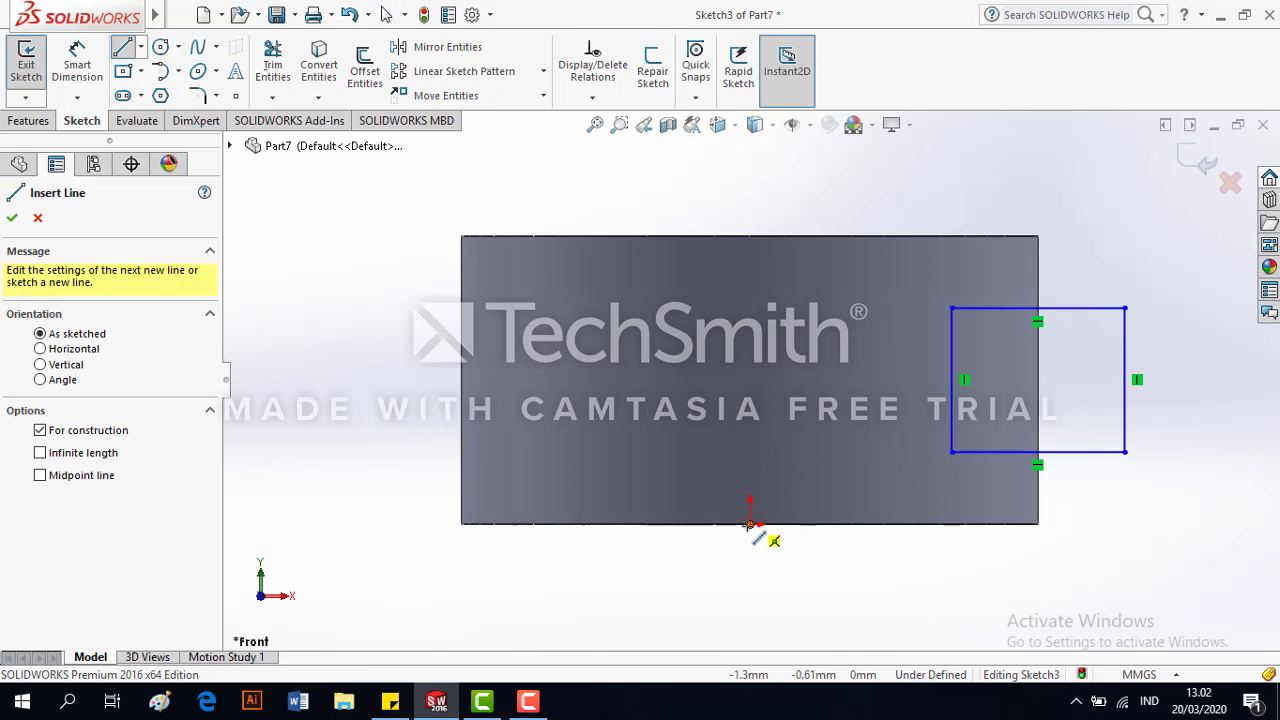
left_click(751, 558)
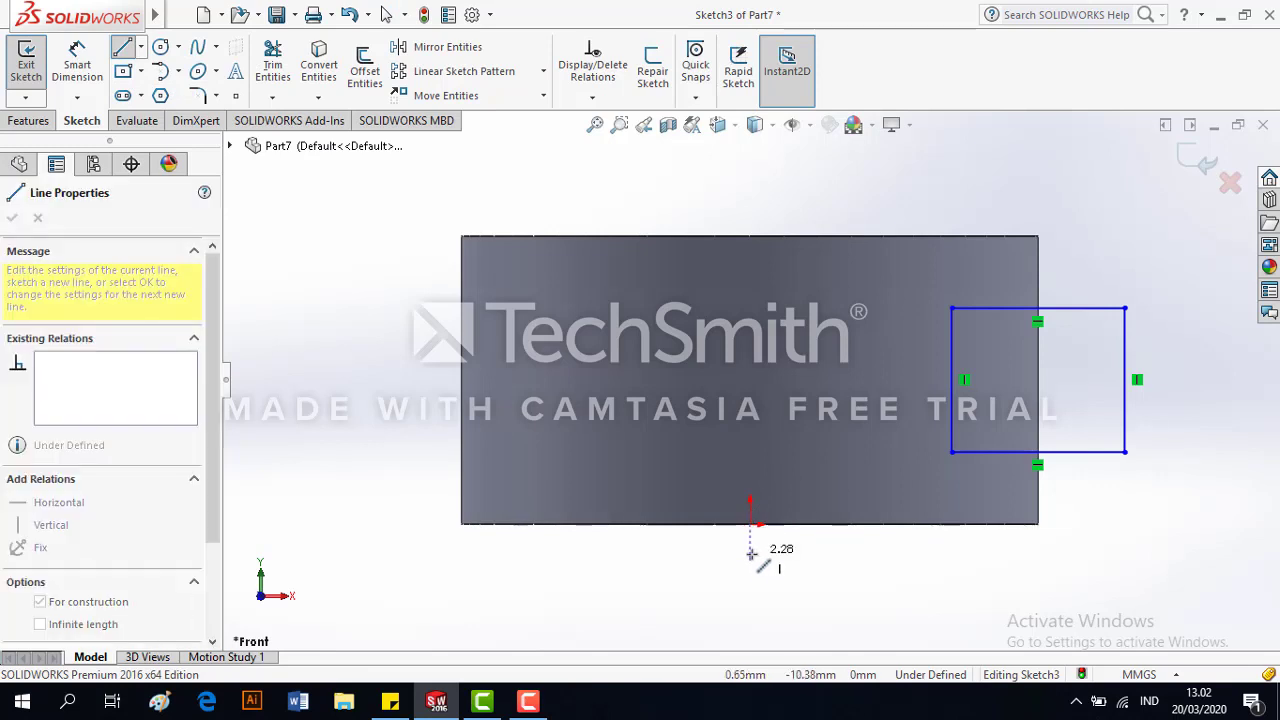
left_click(758, 221)
key("Escape")
key("ctrl+z")
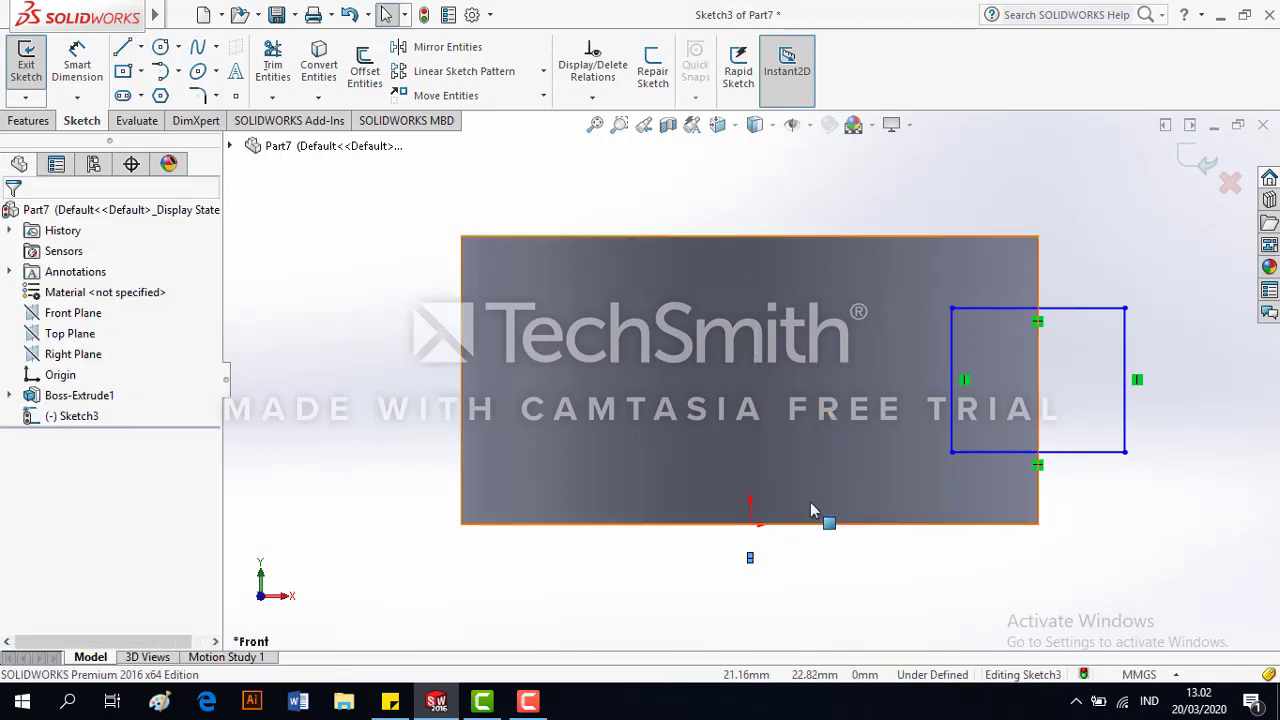
Step: Draw a vertical centerline about 138 mm long through the origin, from below the cylinder to above it
left_click(141, 47)
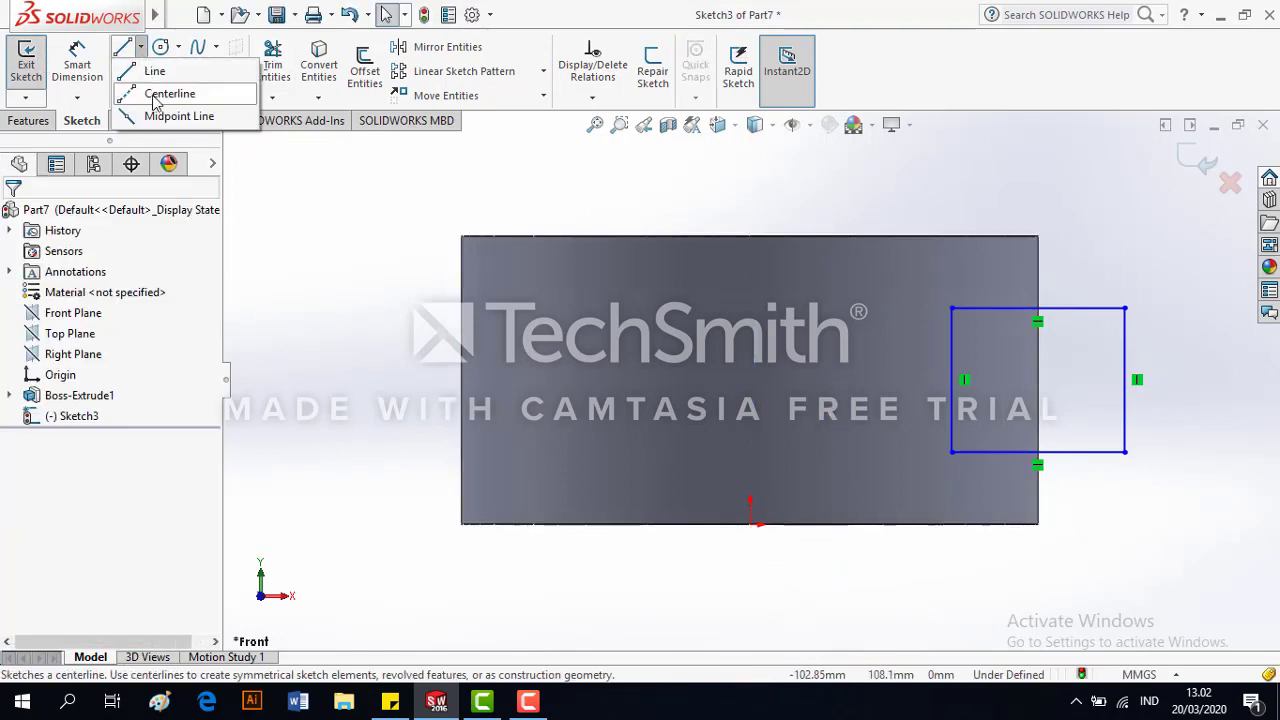
left_click(160, 92)
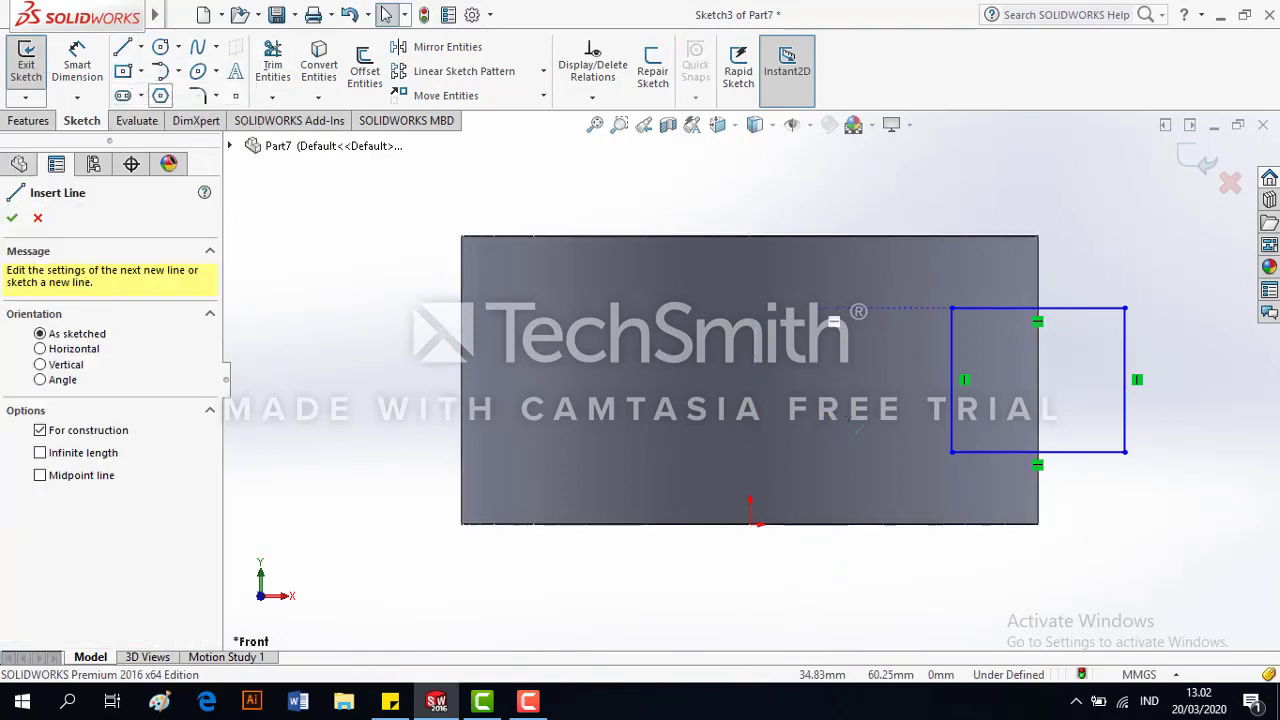
left_click(751, 568)
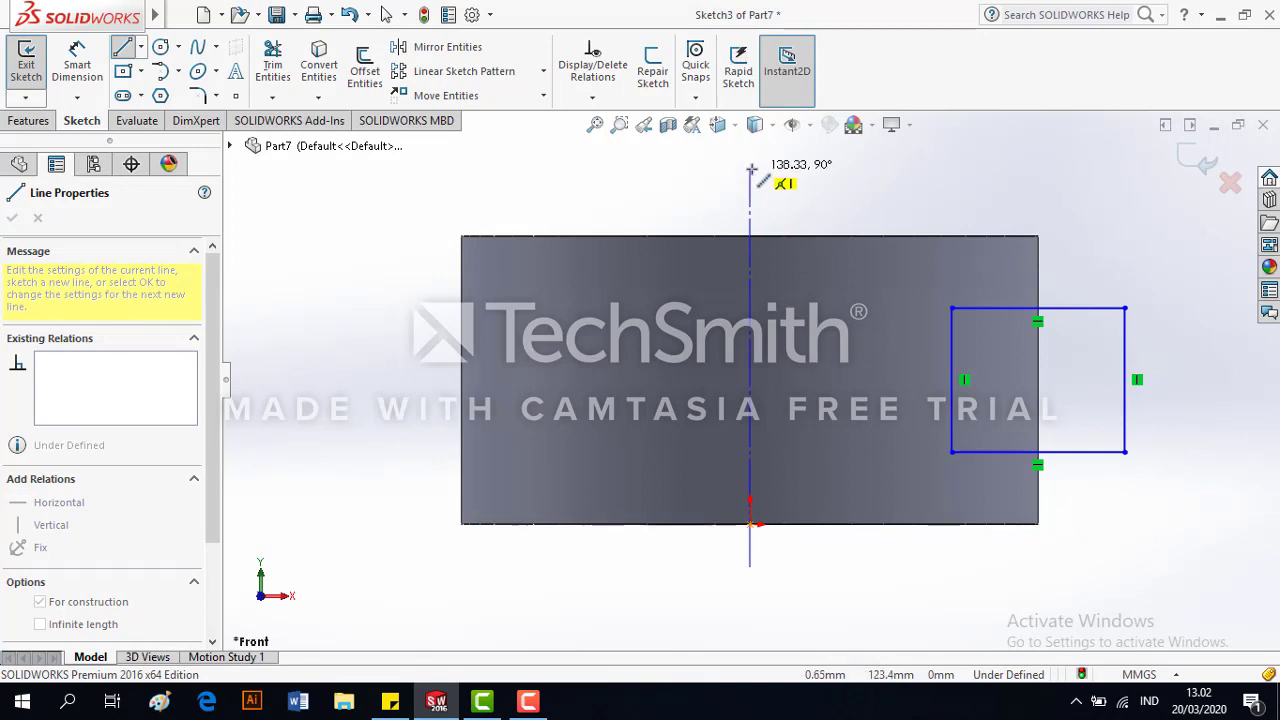
double_click(751, 168)
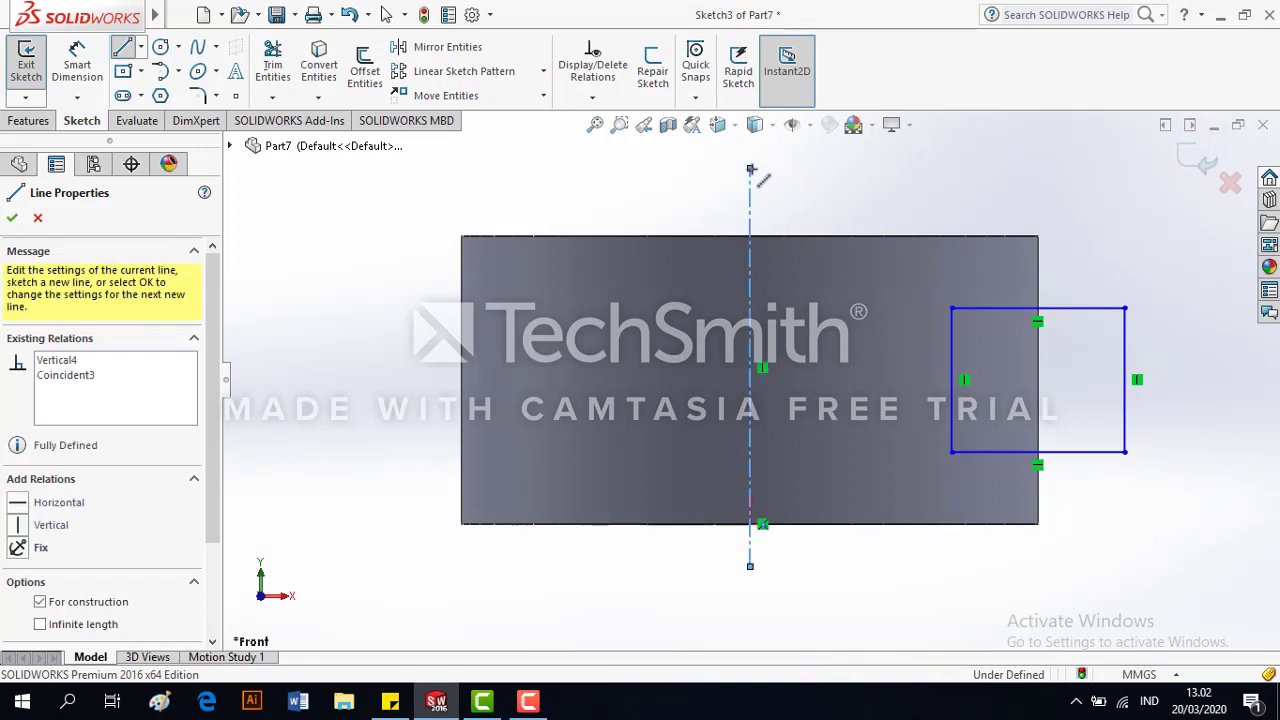
Step: Exit the sketch containing the rectangle and centerline, and display the feature commands
mouse_move(1128, 462)
middle_mouse_down()
mouse_move(894, 249)
mouse_move(863, 309)
mouse_move(894, 277)
mouse_move(829, 388)
mouse_move(860, 360)
mouse_move(894, 443)
mouse_move(880, 380)
mouse_move(894, 258)
mouse_move(920, 271)
mouse_move(846, 314)
mouse_move(957, 429)
mouse_move(928, 455)
mouse_move(1040, 335)
middle_mouse_up()
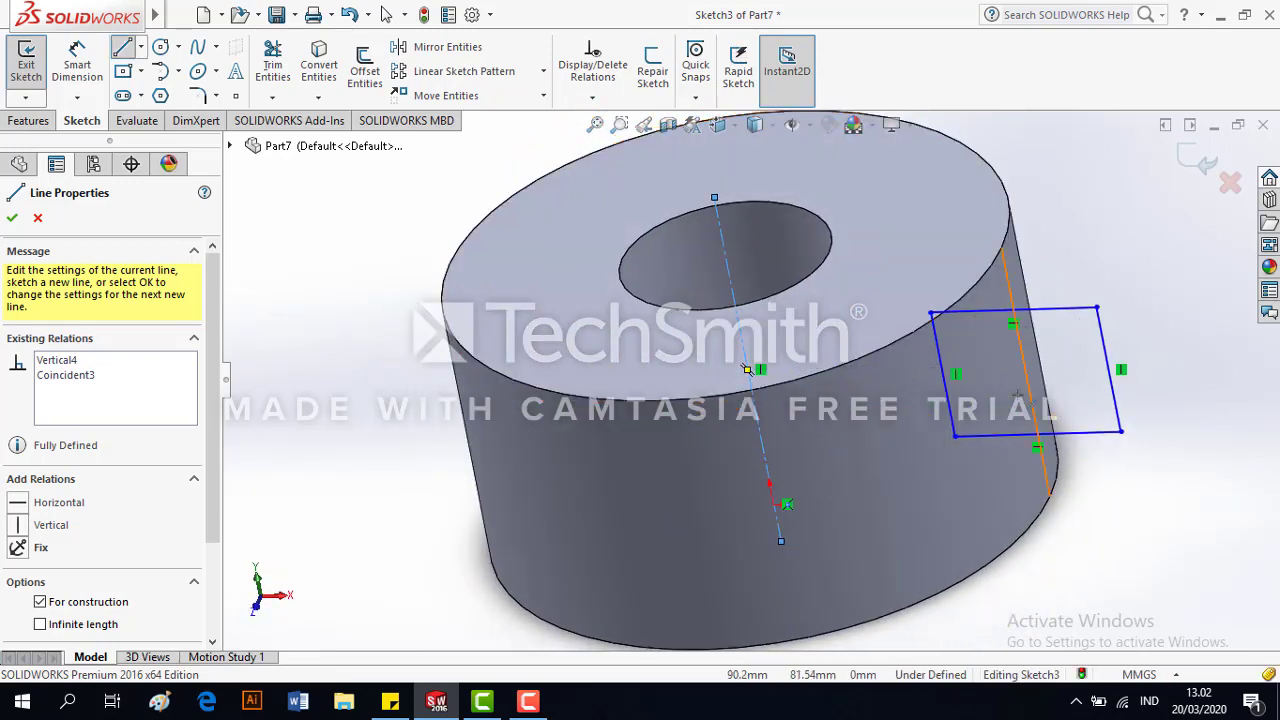
mouse_move(697, 306)
middle_mouse_down()
mouse_move(652, 250)
mouse_move(776, 221)
mouse_move(748, 375)
middle_mouse_up()
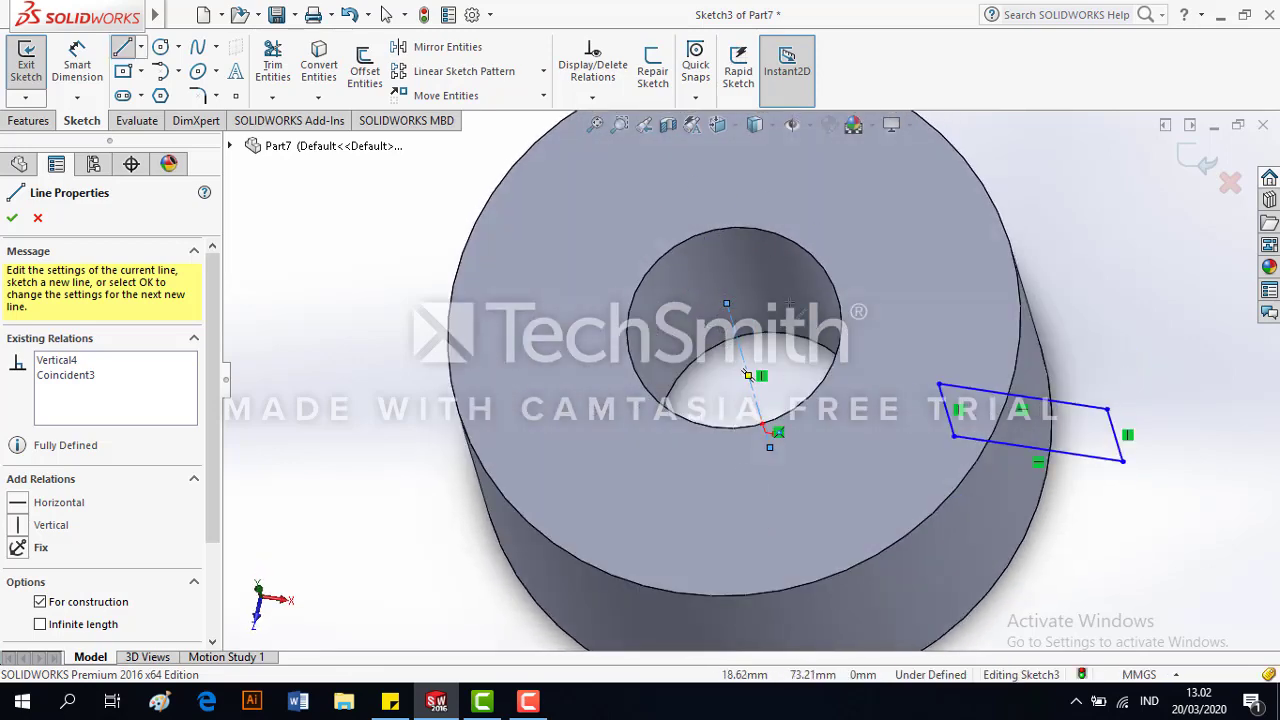
scroll(756, 380, "down", 2)
scroll(756, 380, "up", 6)
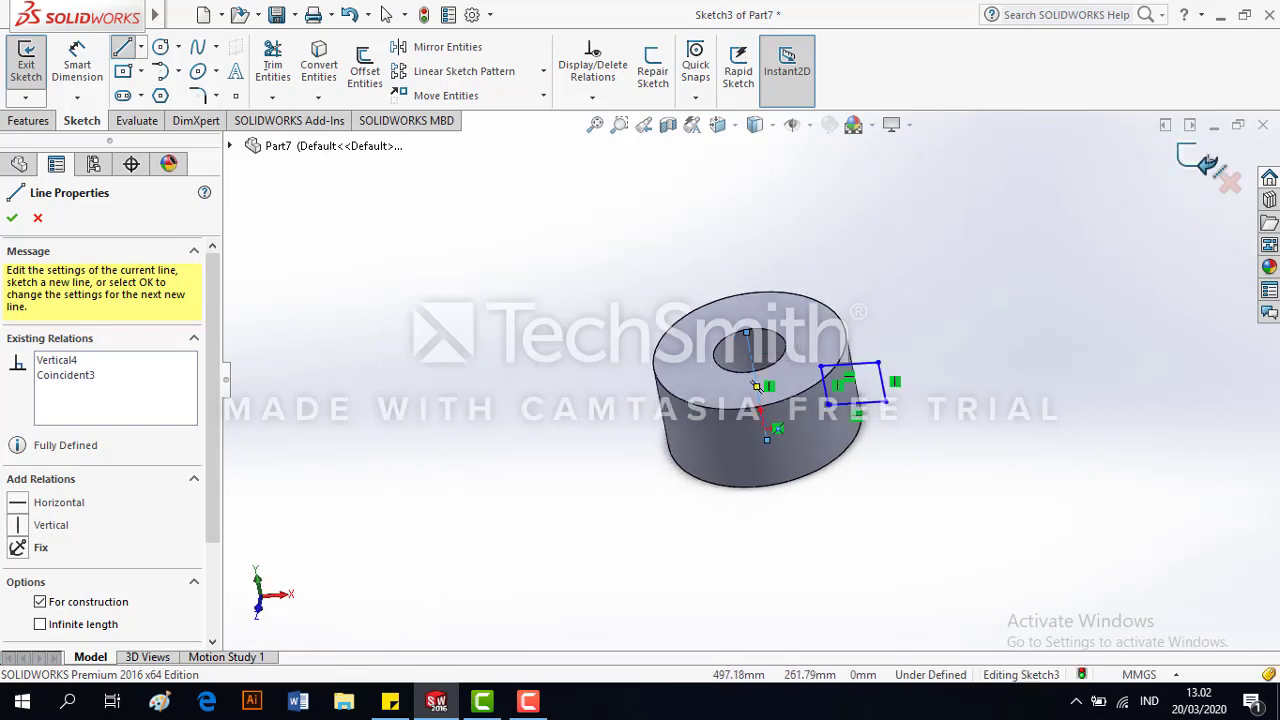
key("ctrl+b")
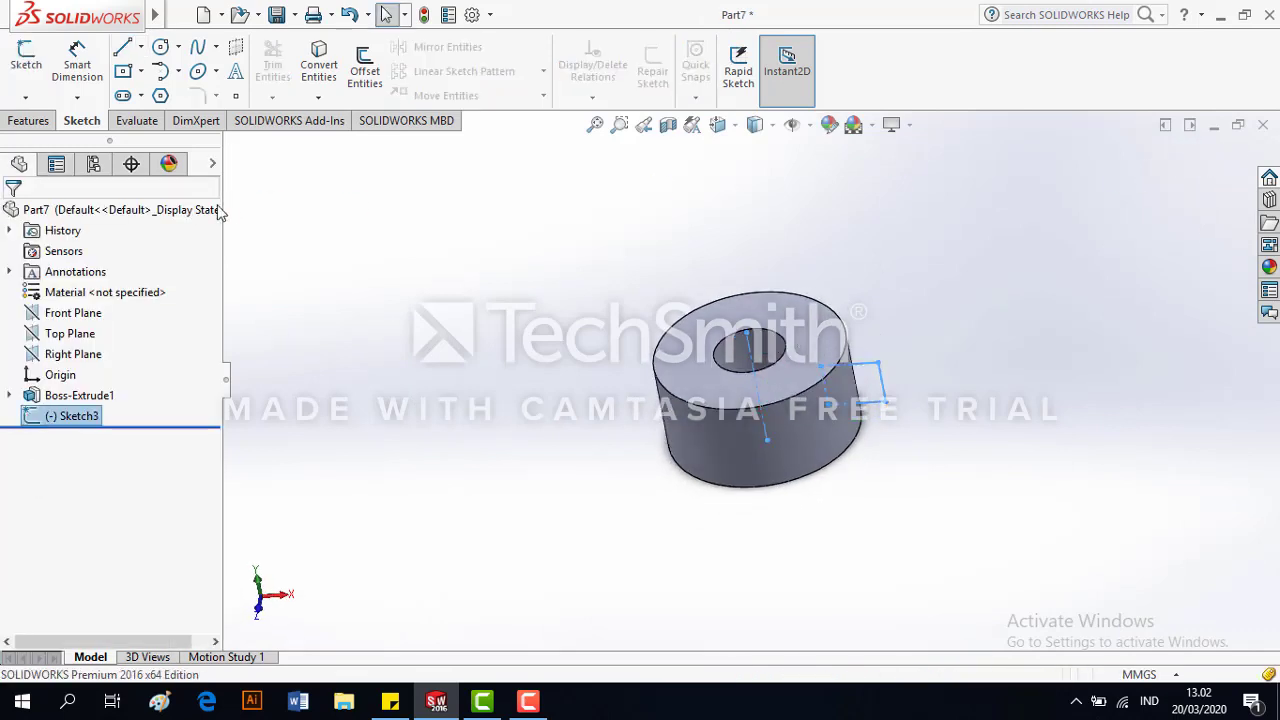
left_click(27, 121)
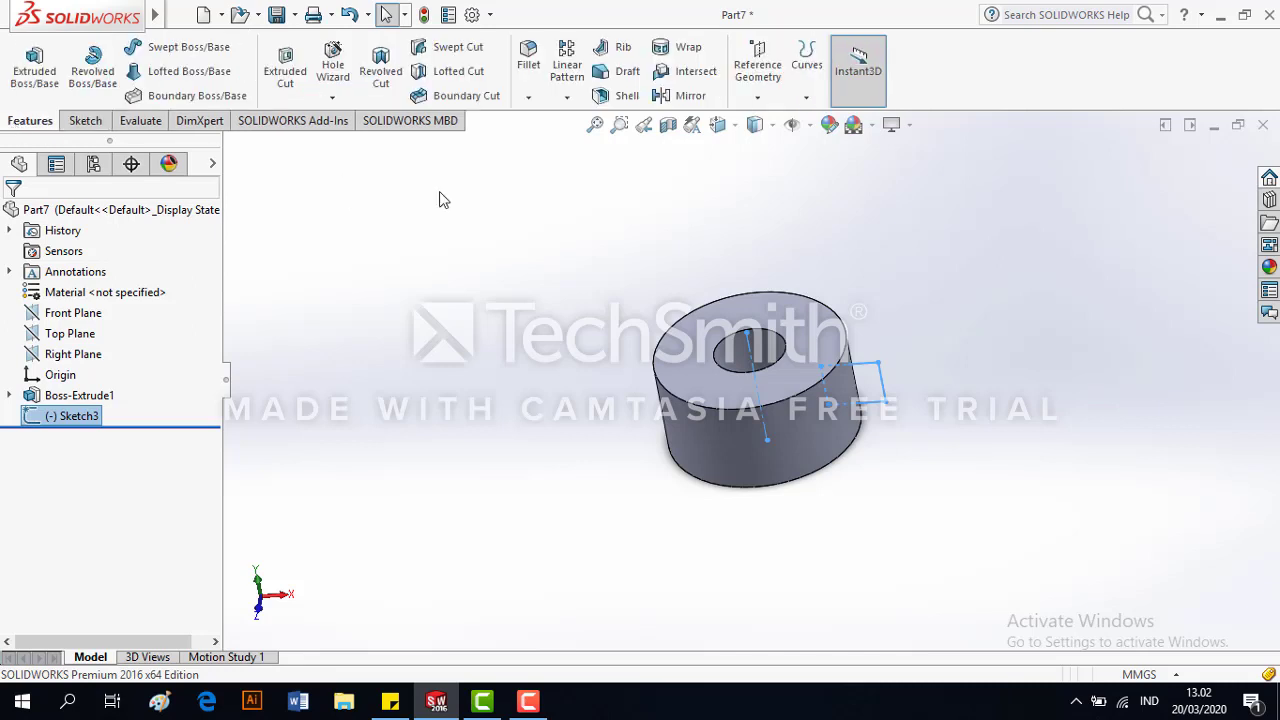
Step: Start a revolved cut of the rectangle about the vertical centerline and set its angle to 180 degrees
left_click(380, 70)
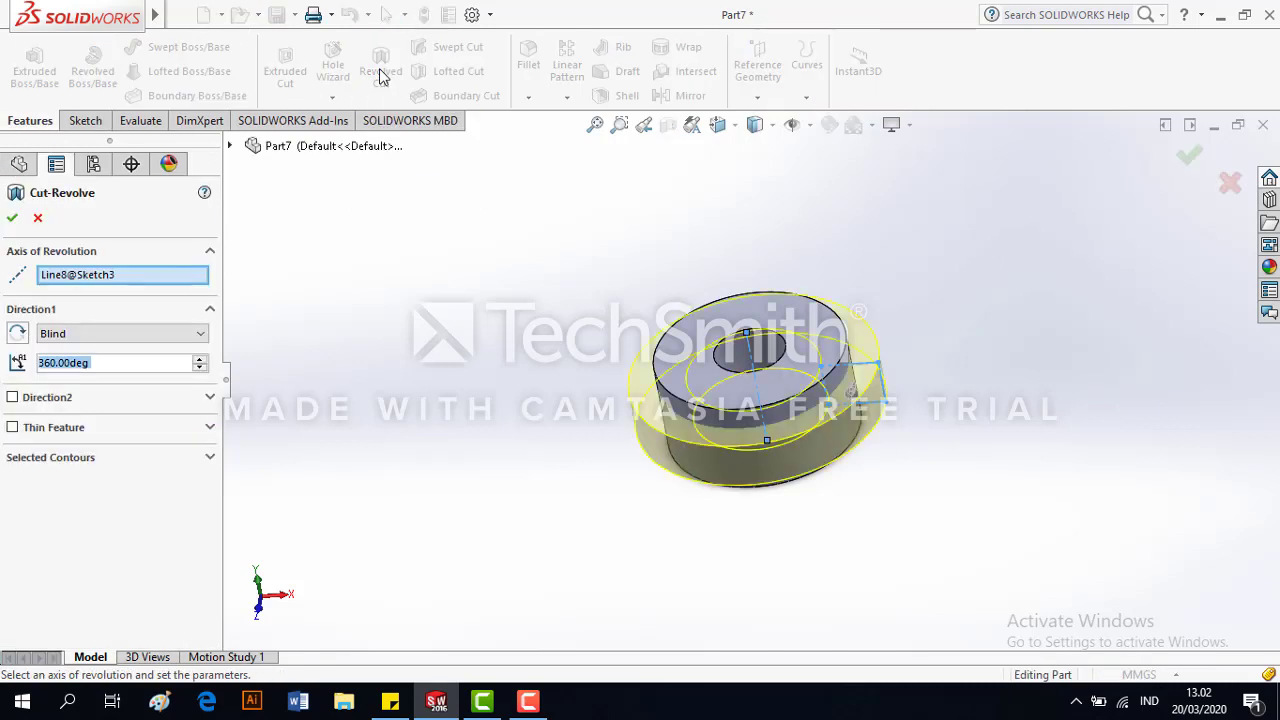
middle_click_drag(665, 333, 760, 408)
scroll(759, 402, "down", 6)
scroll(686, 414, "up", 2)
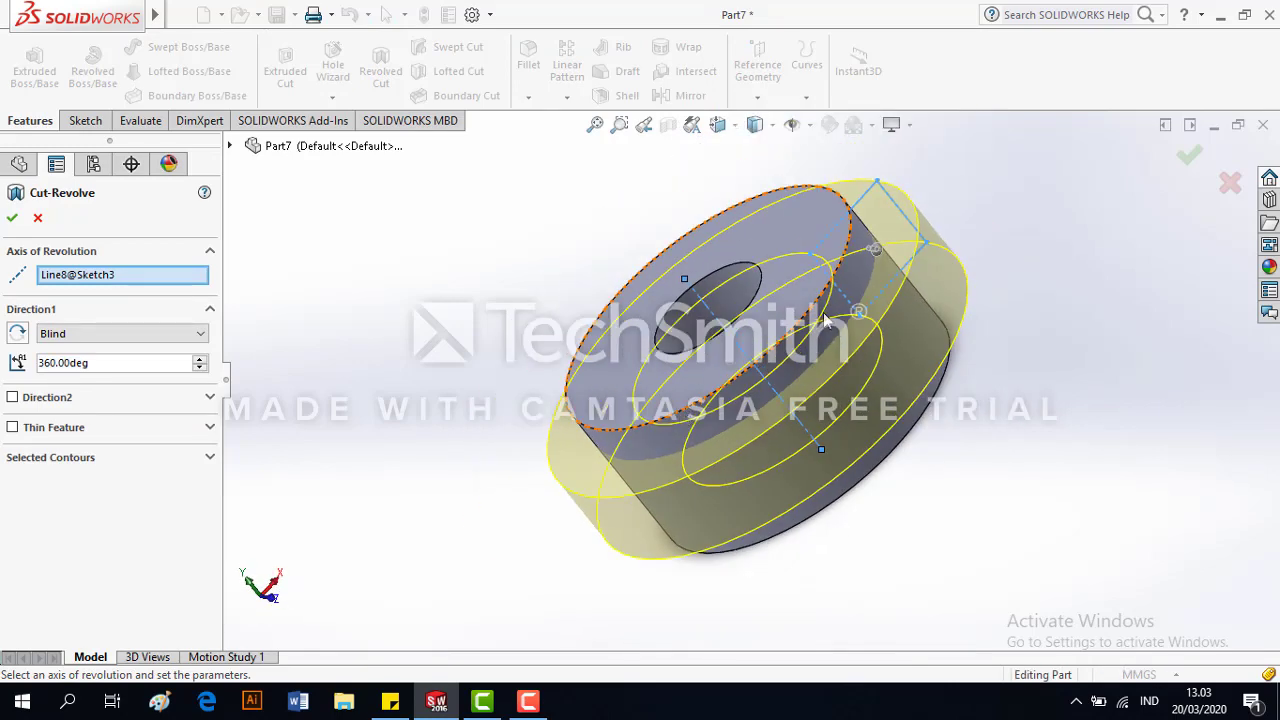
middle_click_drag(825, 316, 838, 415)
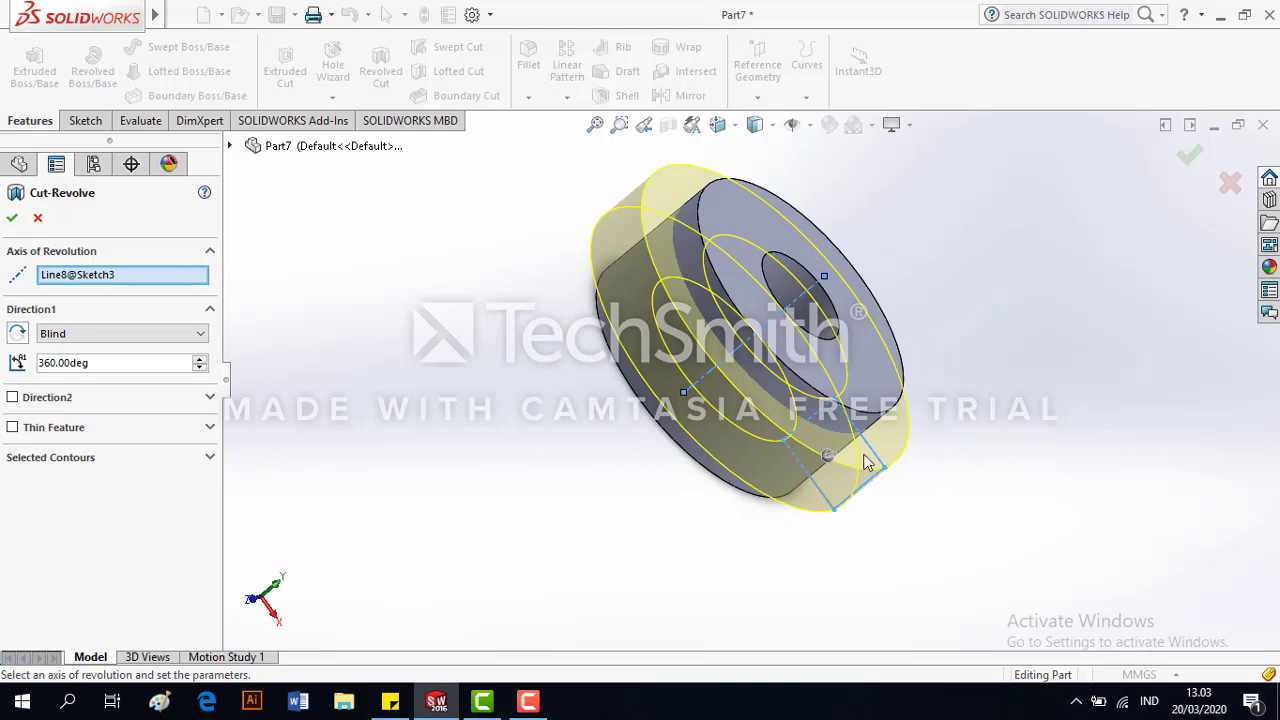
middle_click_drag(745, 311, 777, 284)
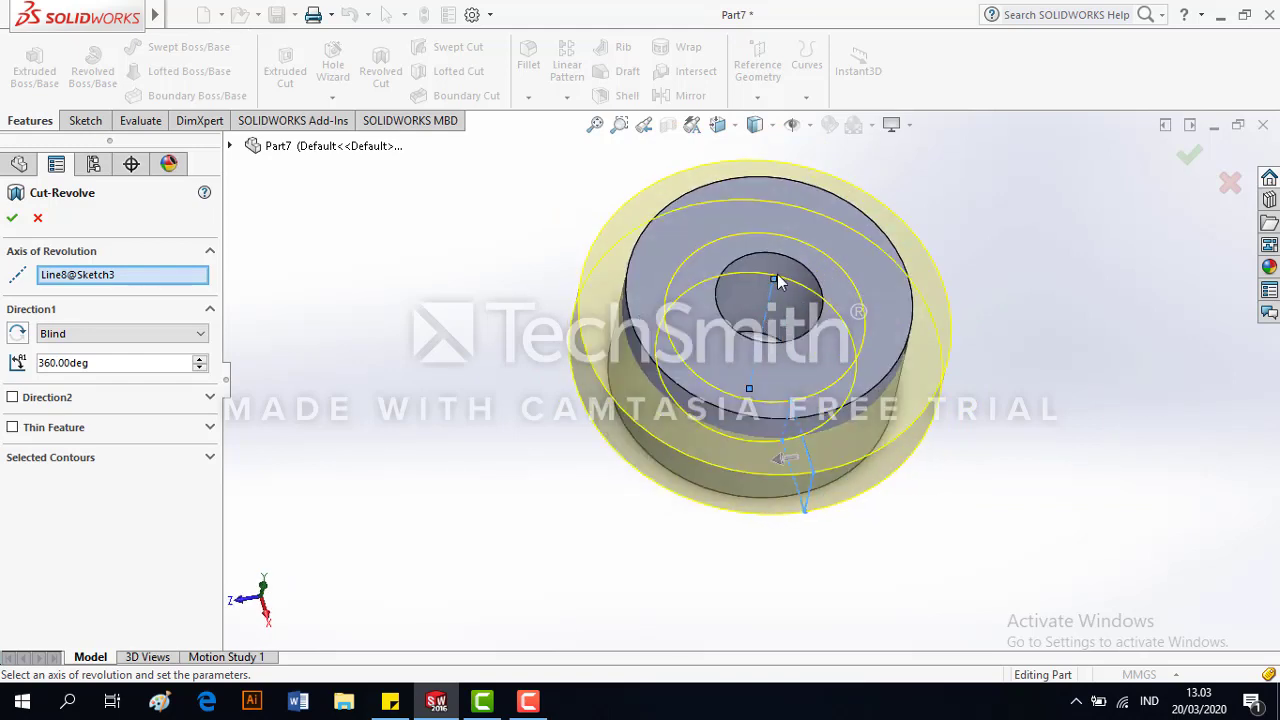
middle_click_drag(810, 393, 642, 246)
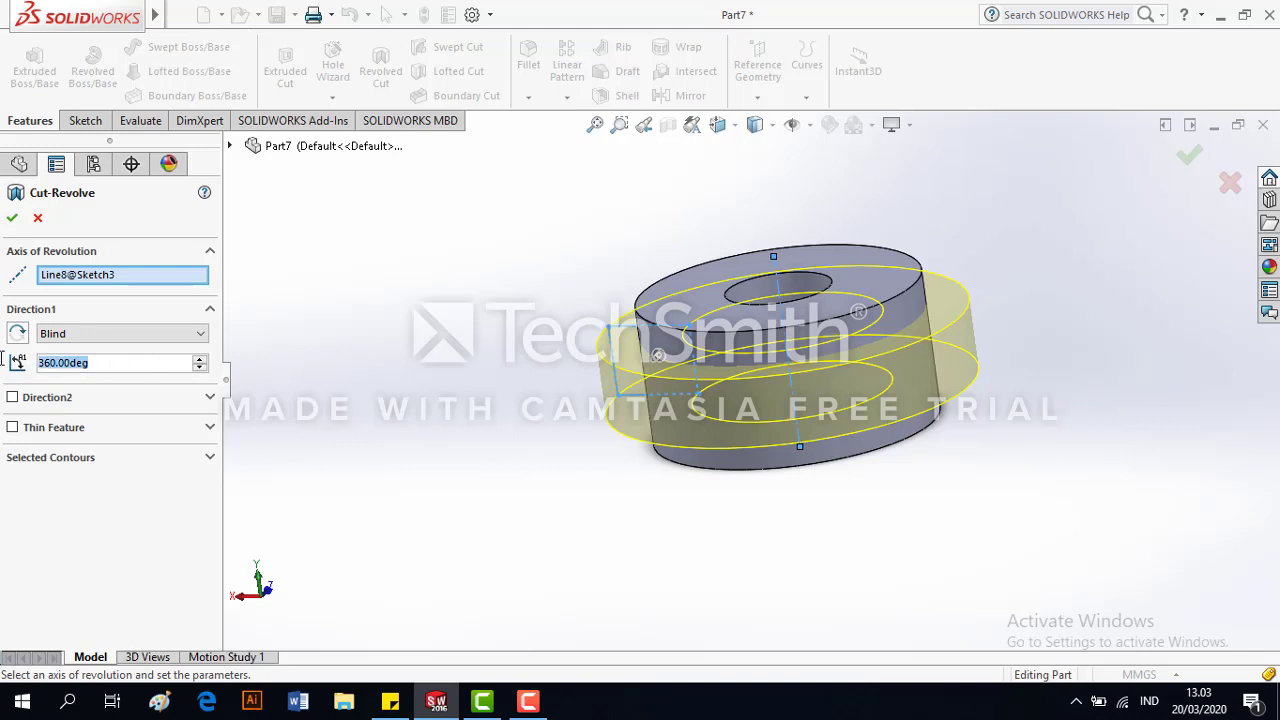
type("180")
key("Return")
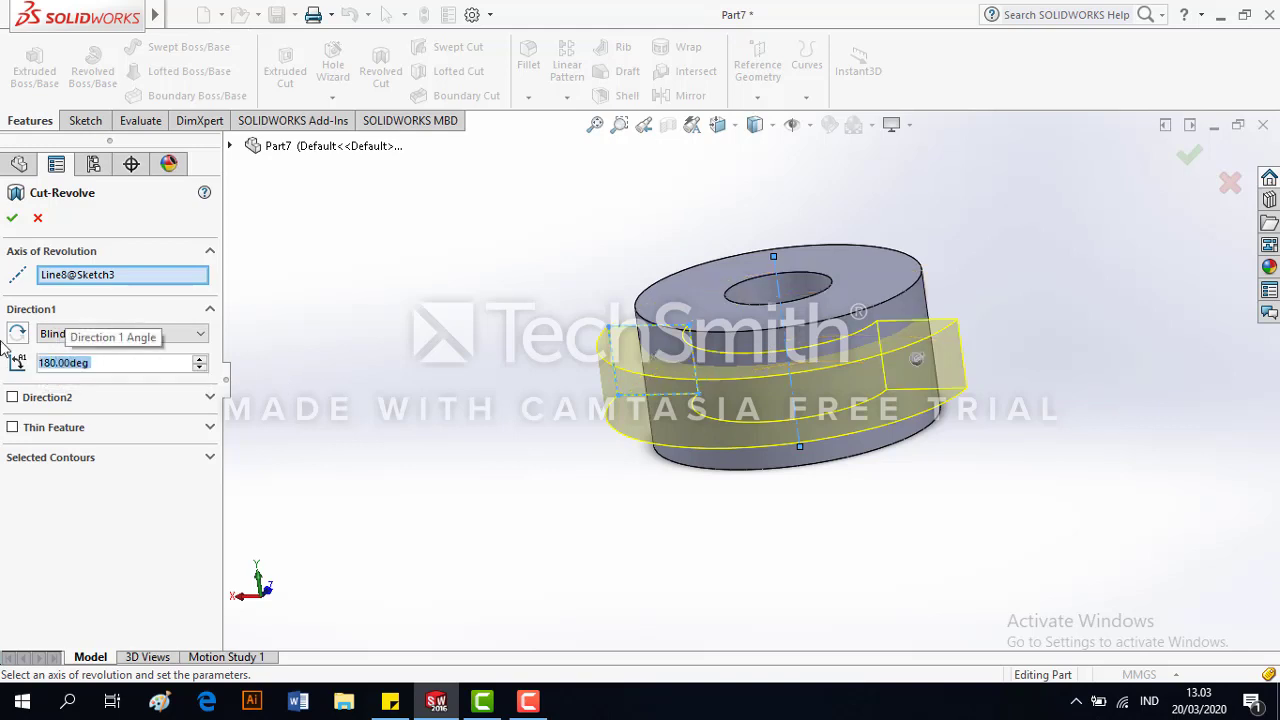
Step: Set the revolved cut's angle to 50 degrees
middle_click_drag(806, 348, 898, 585)
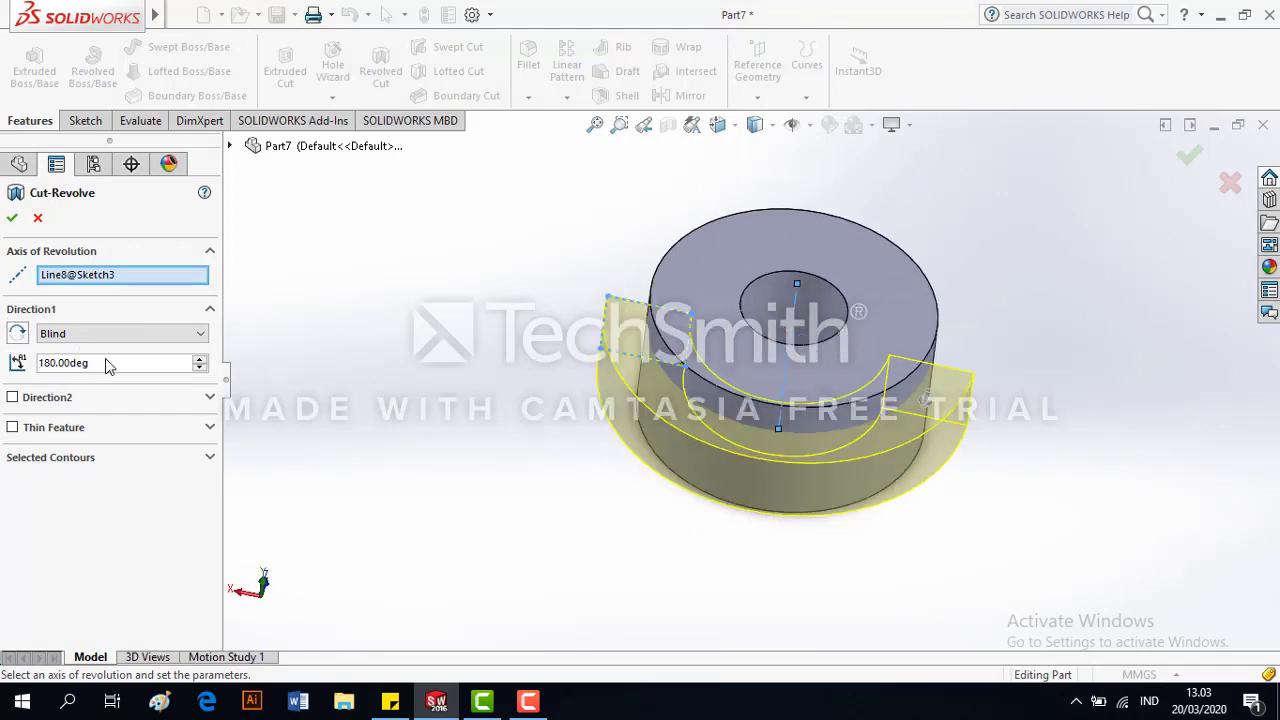
type("50")
key("Return")
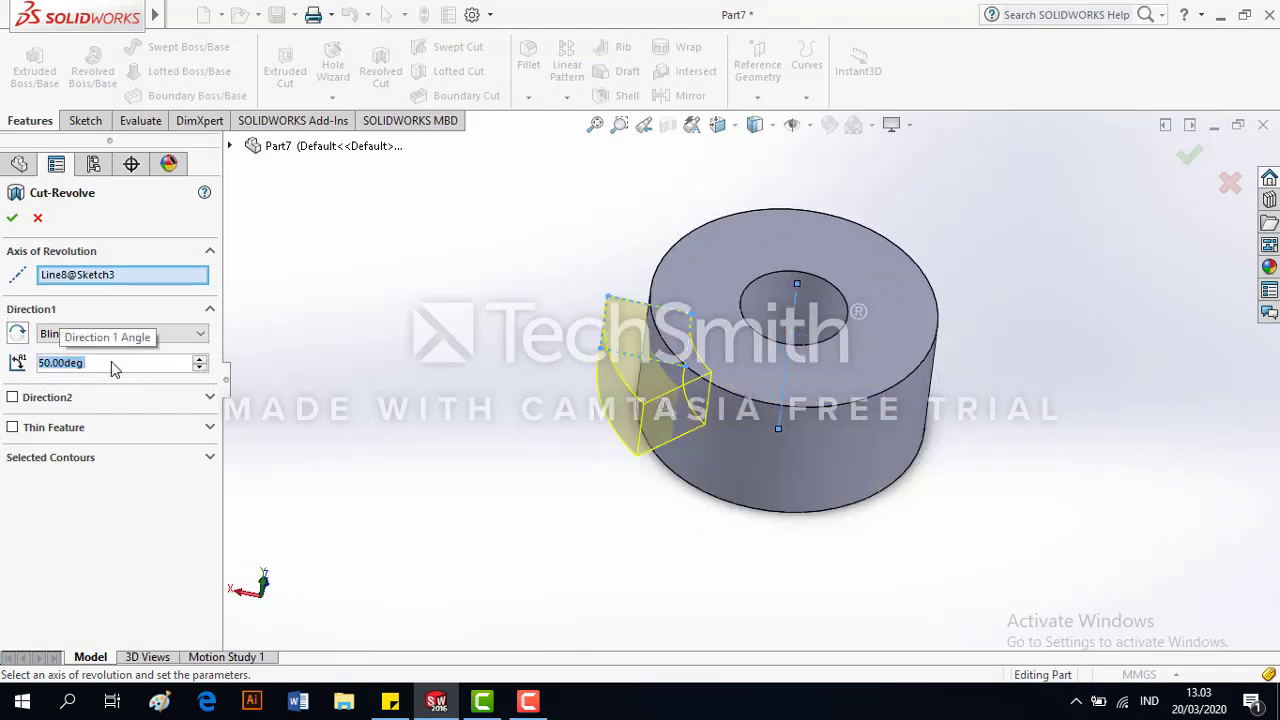
Step: Set the revolved cut's angle to 360 degrees and complete the cut around the cylinder's outer wall
middle_click_drag(775, 410, 880, 480)
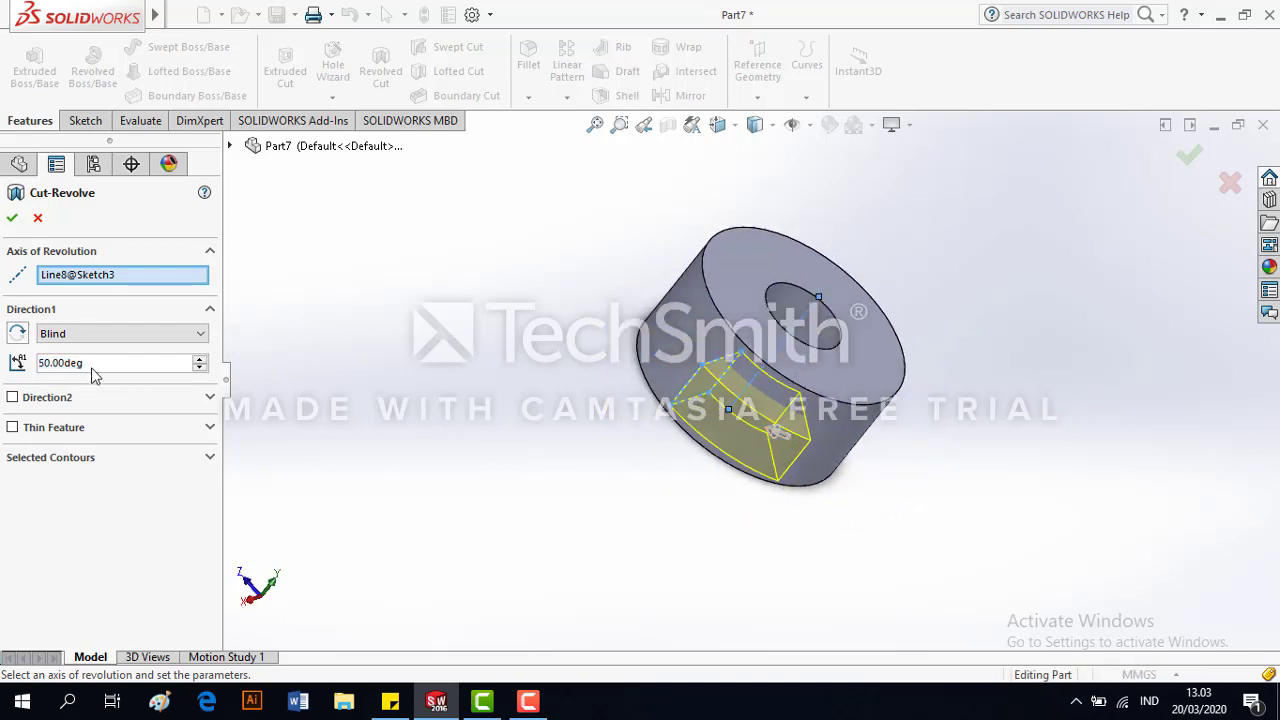
type("360")
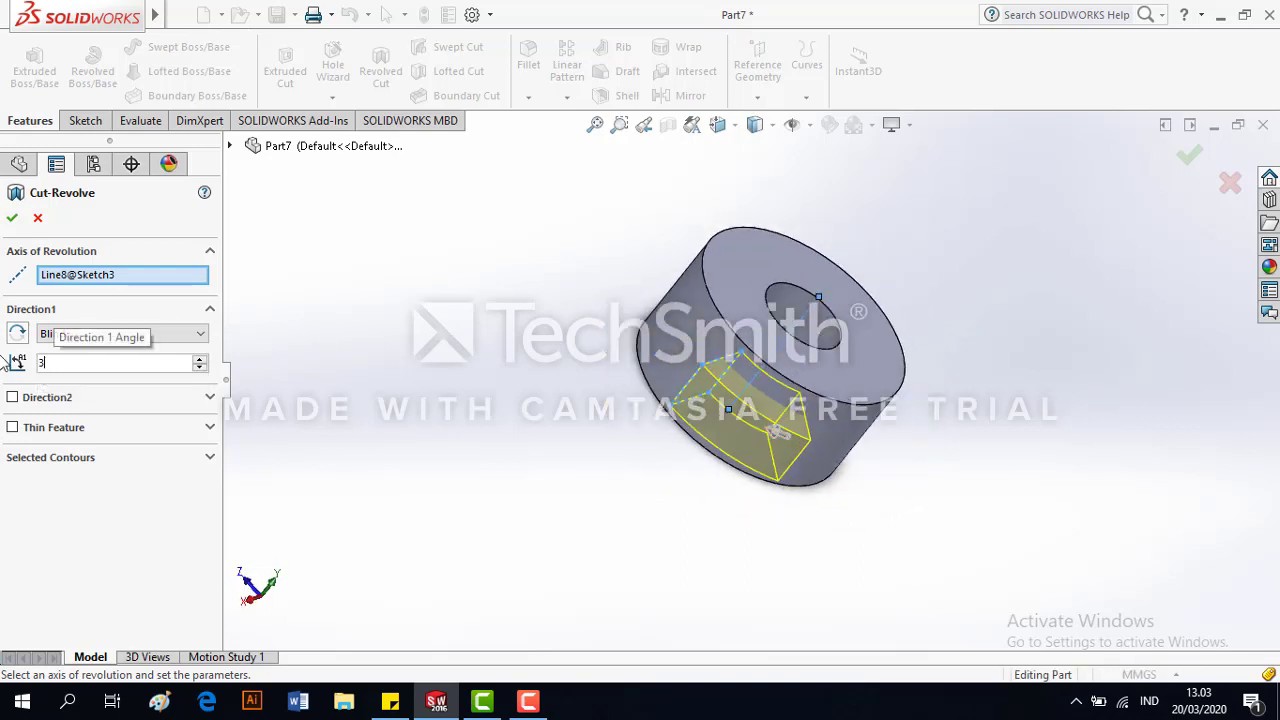
key("Return")
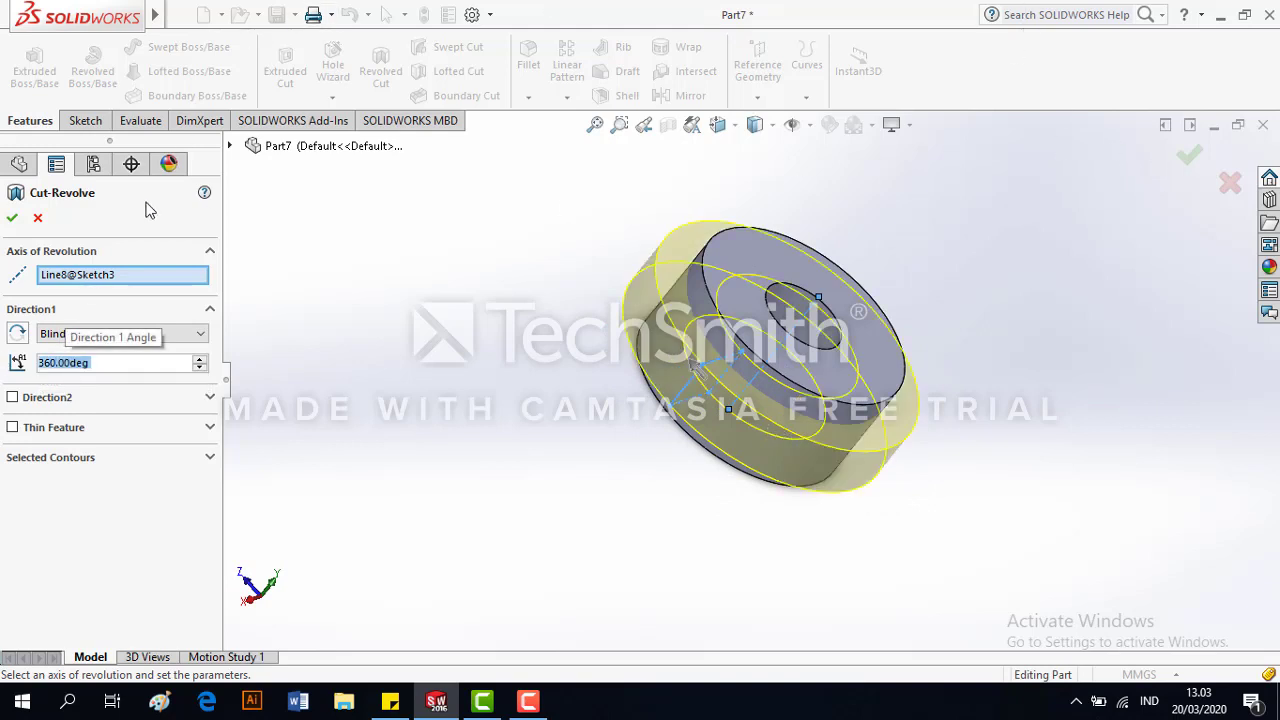
left_click(12, 218)
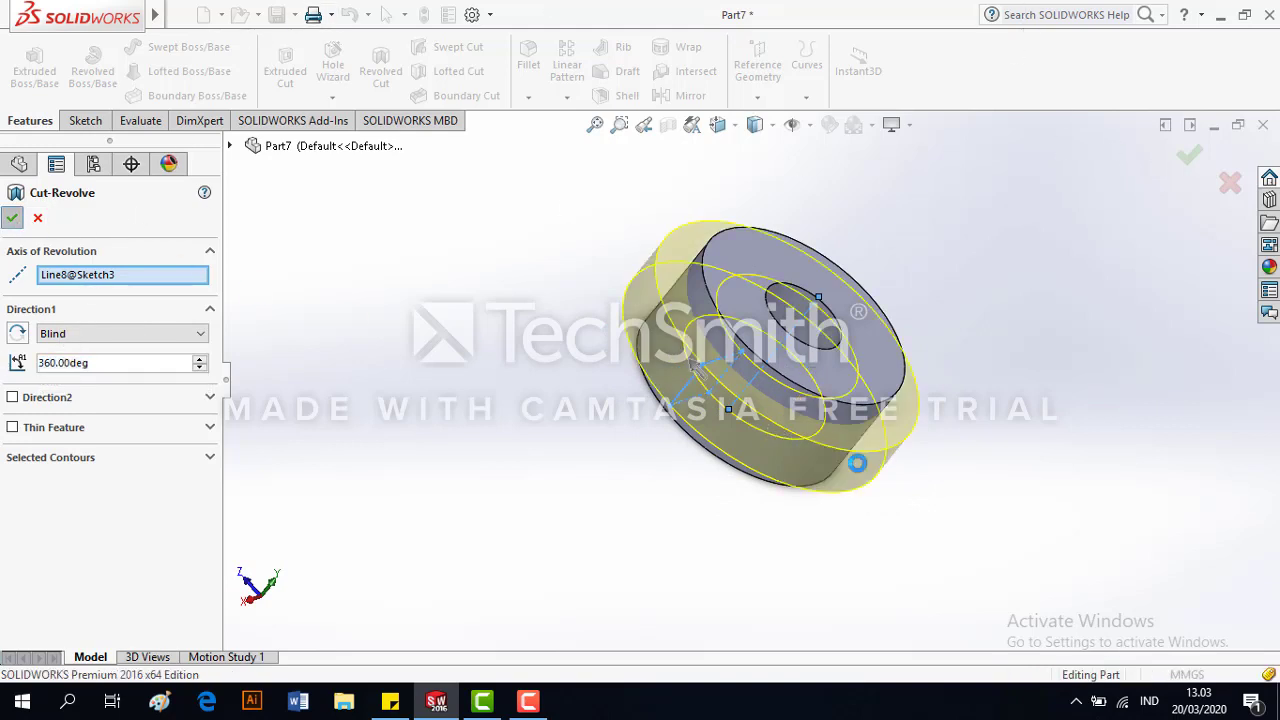
middle_click_drag(834, 489, 788, 314)
key("Escape")
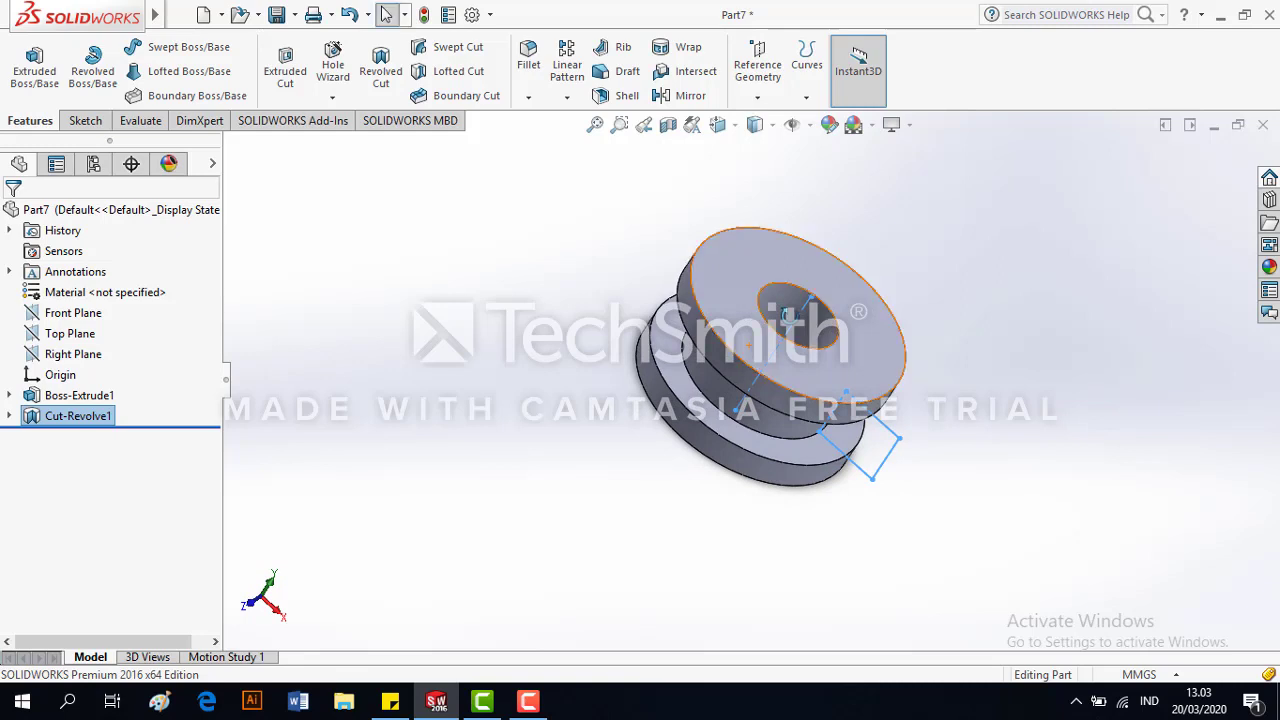
Step: Delete the revolved cut feature while keeping its rectangle and centerline sketch
right_click(94, 420)
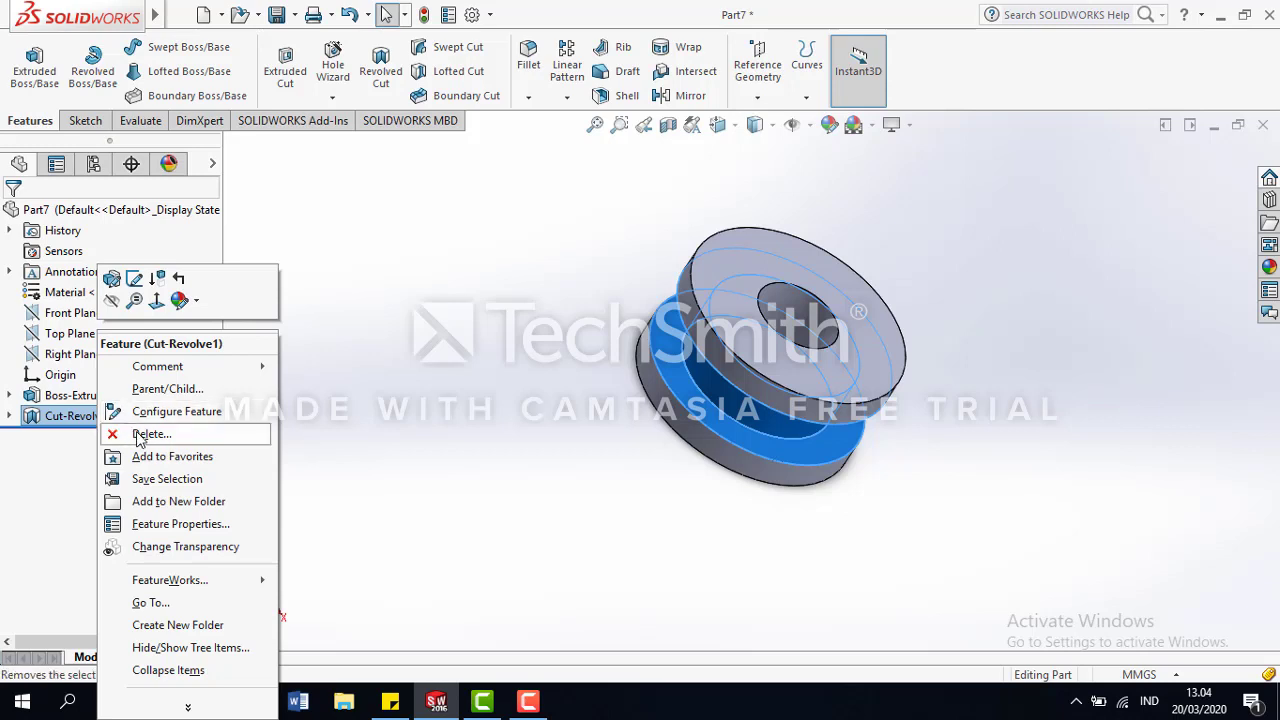
left_click(140, 434)
left_click(751, 257)
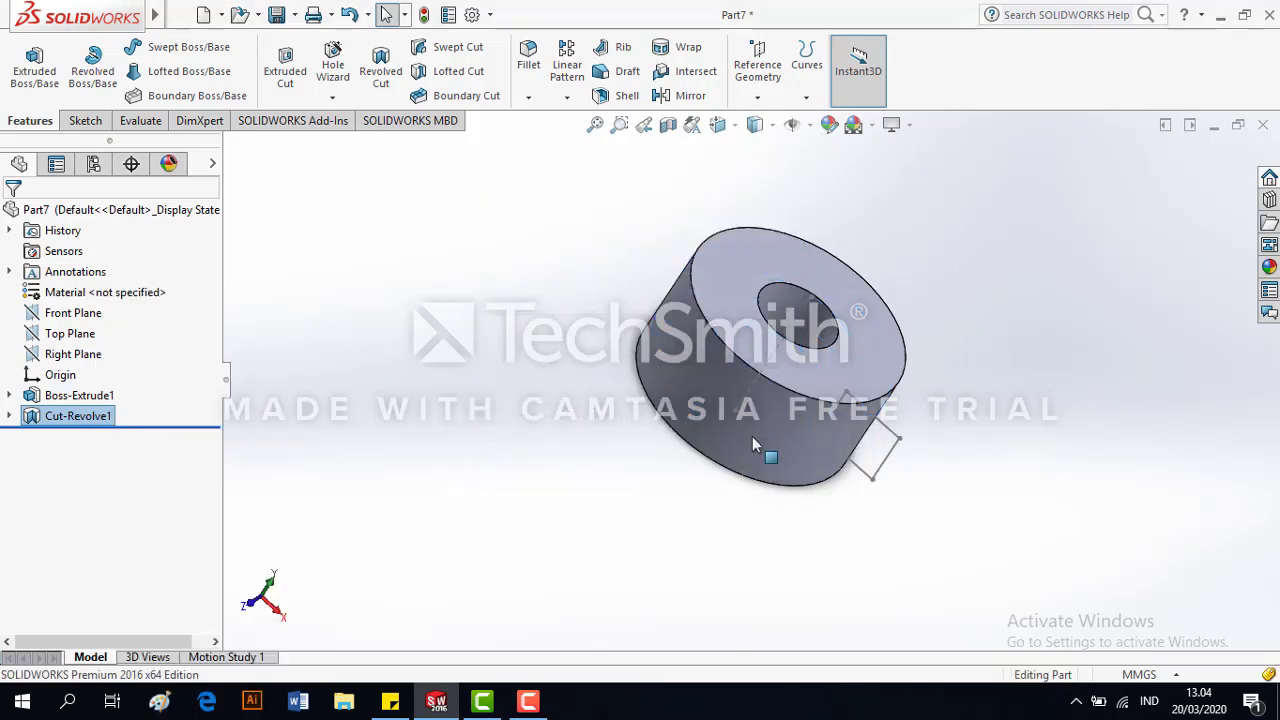
Step: Delete the vertical centerline from the rectangle's sketch and exit the sketch
mouse_move(755, 445)
middle_mouse_down()
mouse_move(760, 400)
mouse_move(755, 425)
middle_mouse_up()
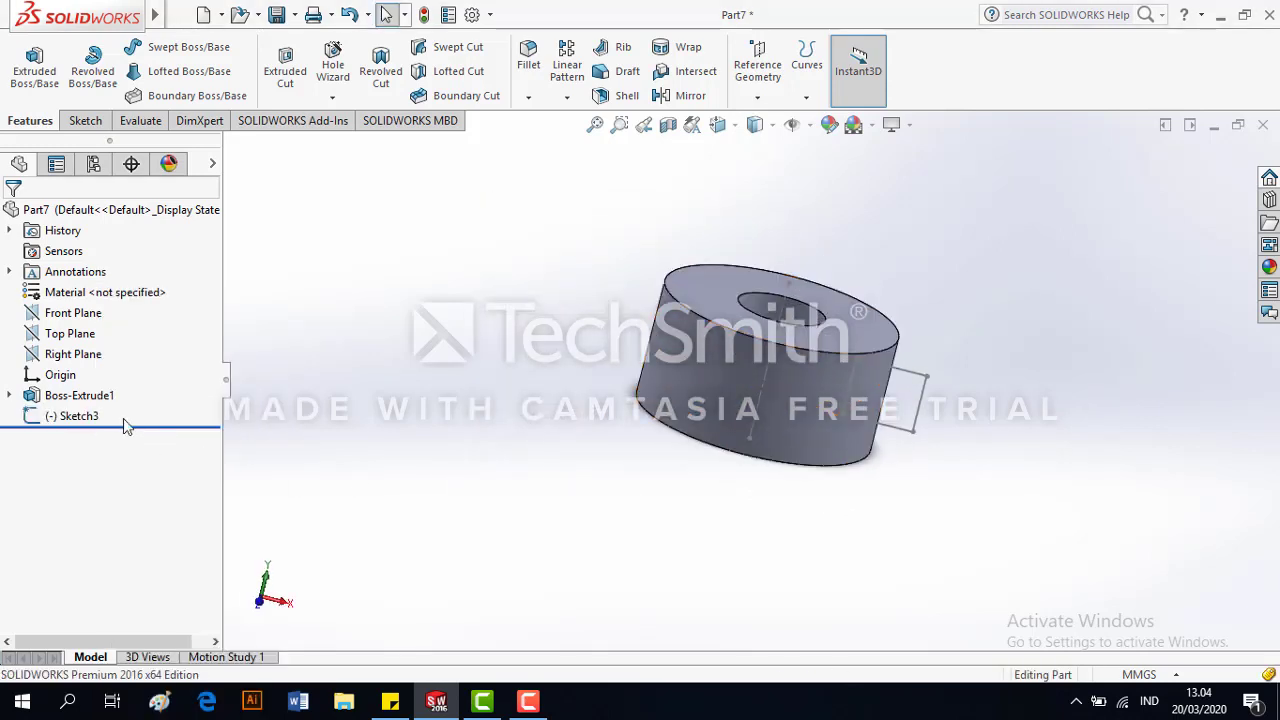
right_click(73, 418)
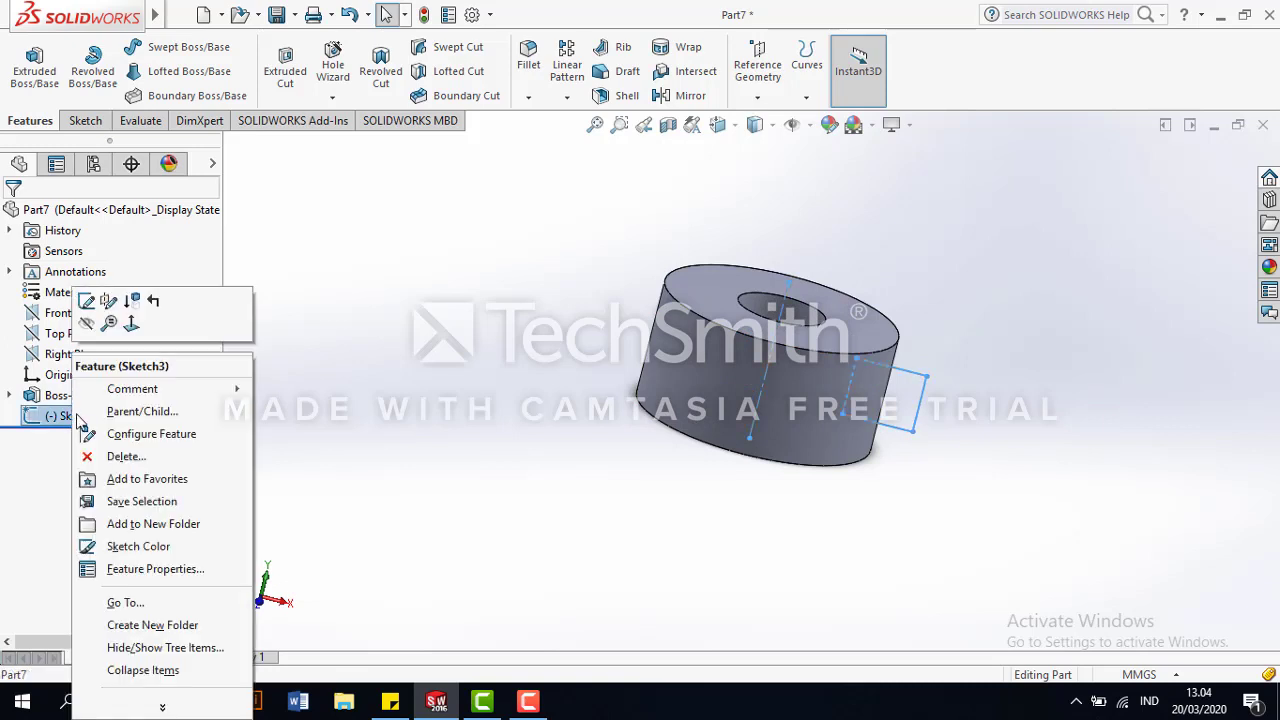
left_click(89, 311)
middle_click_drag(770, 360, 787, 338)
left_click(783, 333)
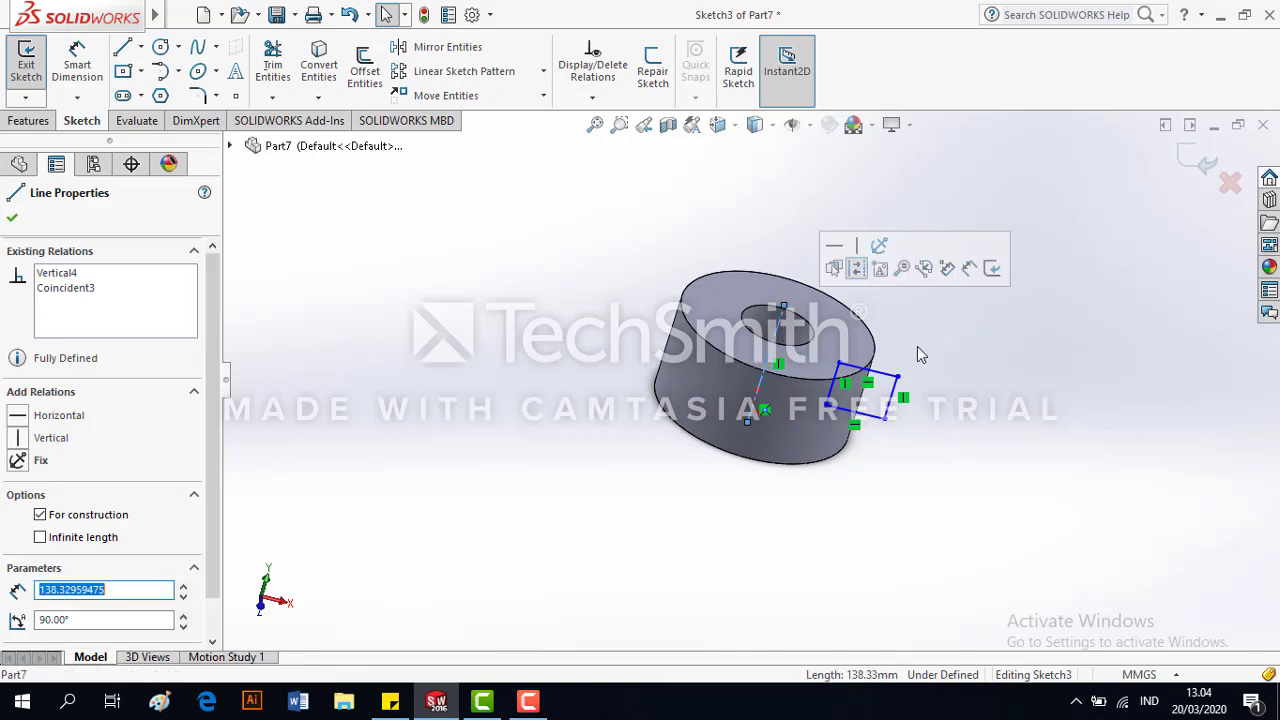
left_click(921, 355)
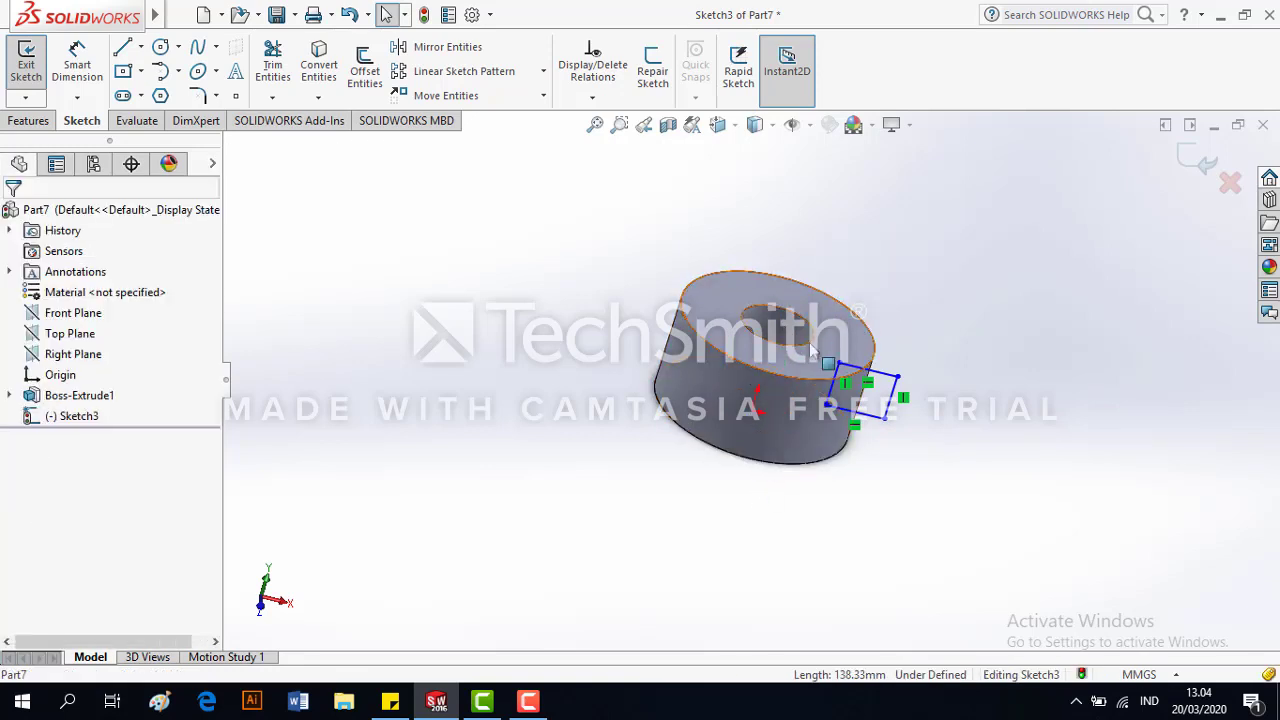
mouse_move(876, 493)
middle_mouse_down()
mouse_move(882, 335)
mouse_move(884, 350)
middle_mouse_up()
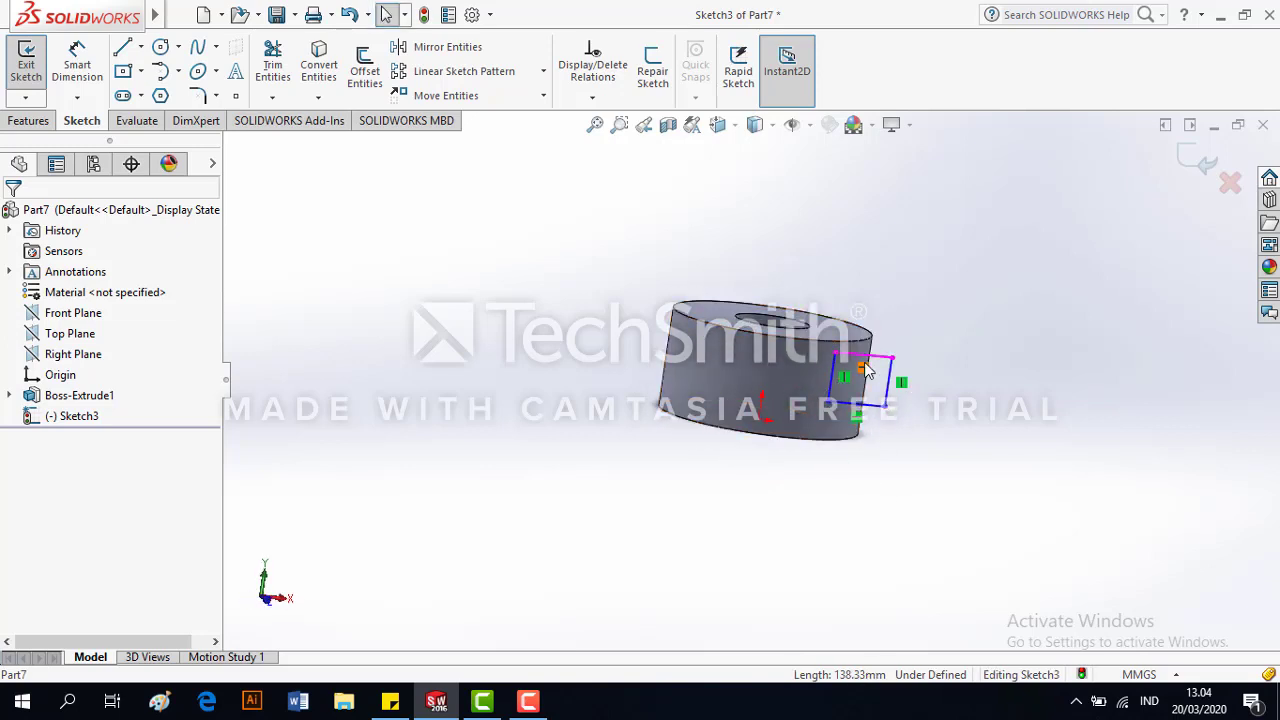
left_click(1188, 166)
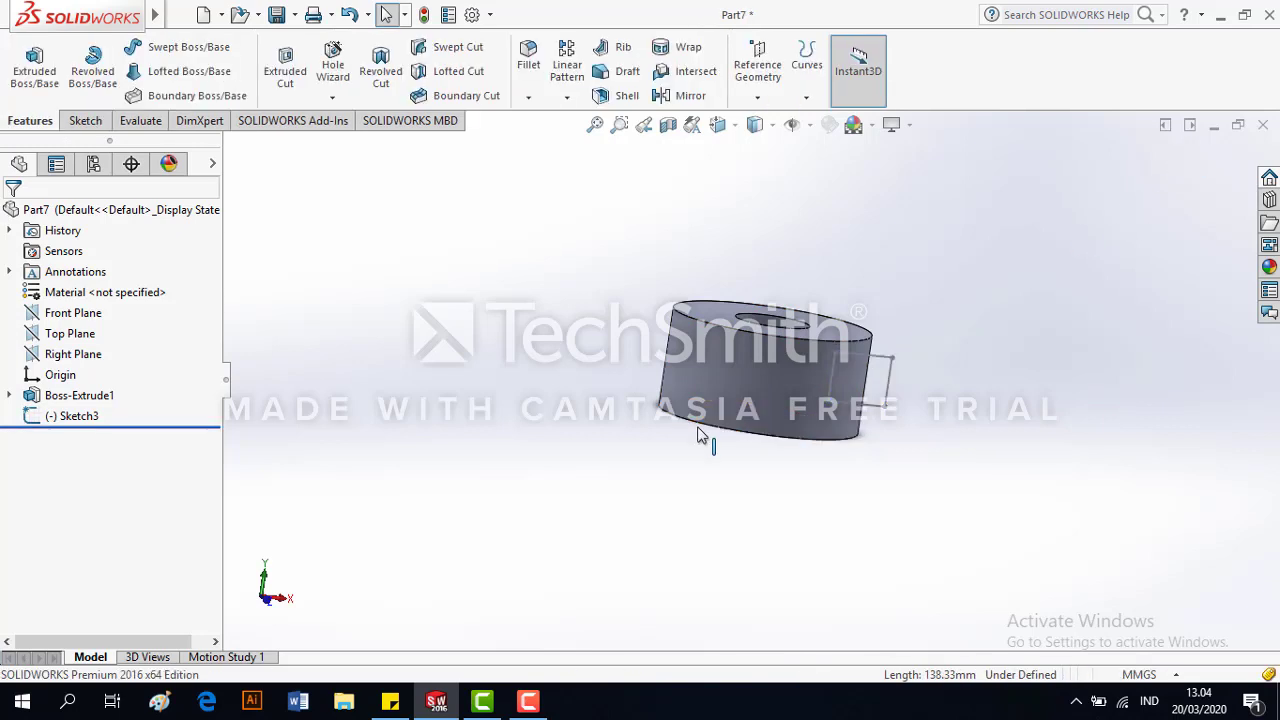
Step: Cut the cylinder by revolving the rectangle 360 degrees about its own outer vertical edge
middle_click_drag(910, 397, 628, 369)
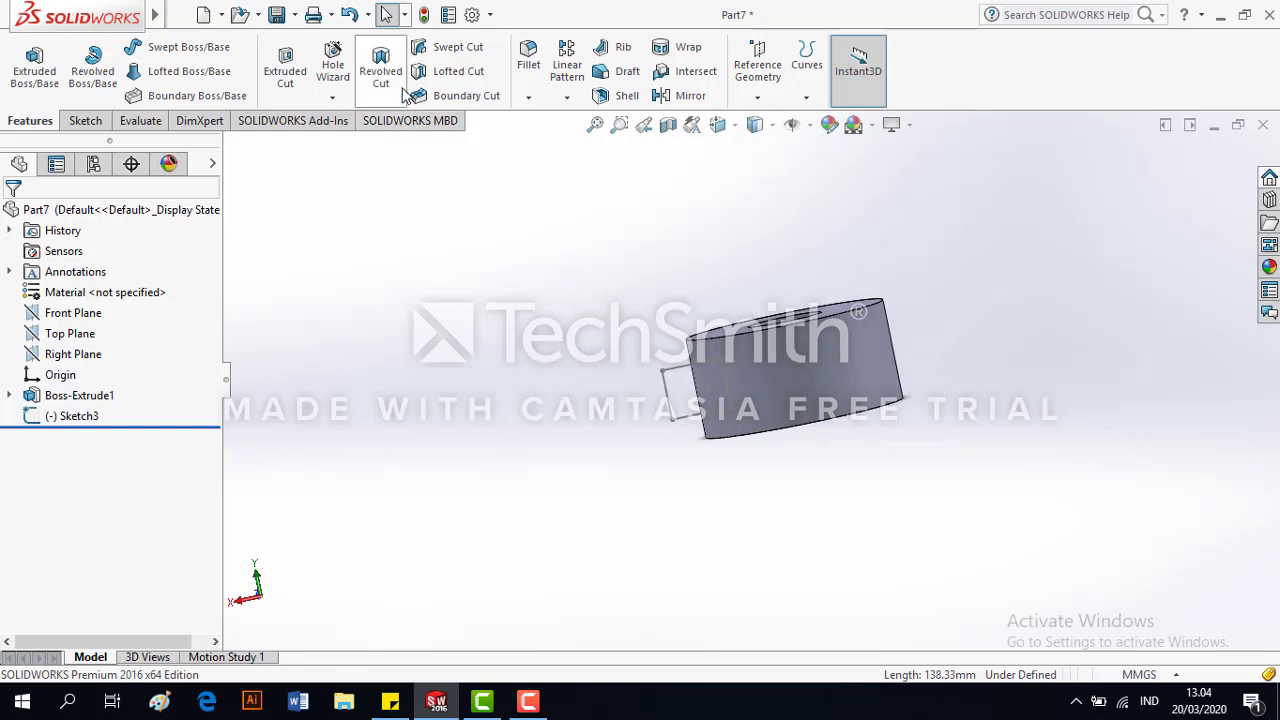
left_click(381, 58)
mouse_move(699, 346)
middle_mouse_down()
mouse_move(1031, 360)
mouse_move(941, 391)
mouse_move(1003, 354)
mouse_move(853, 360)
middle_mouse_up()
scroll(853, 403, "down", 3)
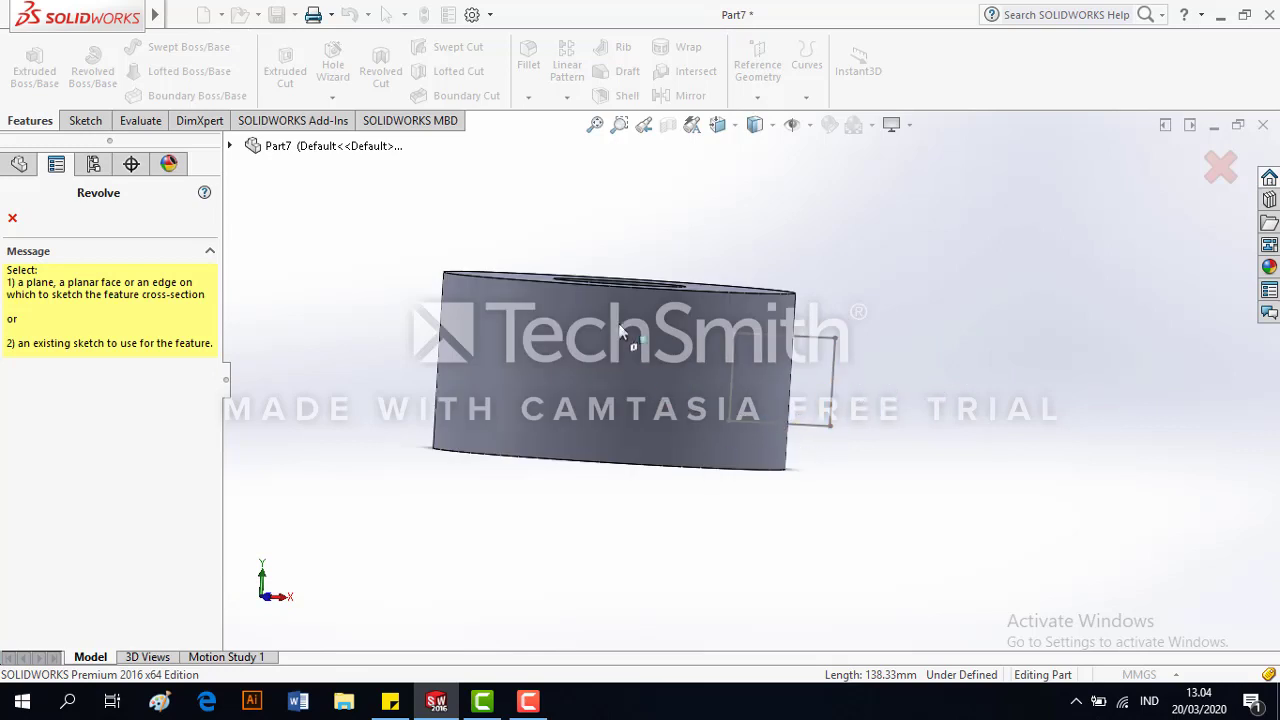
mouse_move(619, 325)
middle_mouse_down()
mouse_move(612, 345)
mouse_move(566, 330)
mouse_move(556, 340)
mouse_move(599, 334)
middle_mouse_up()
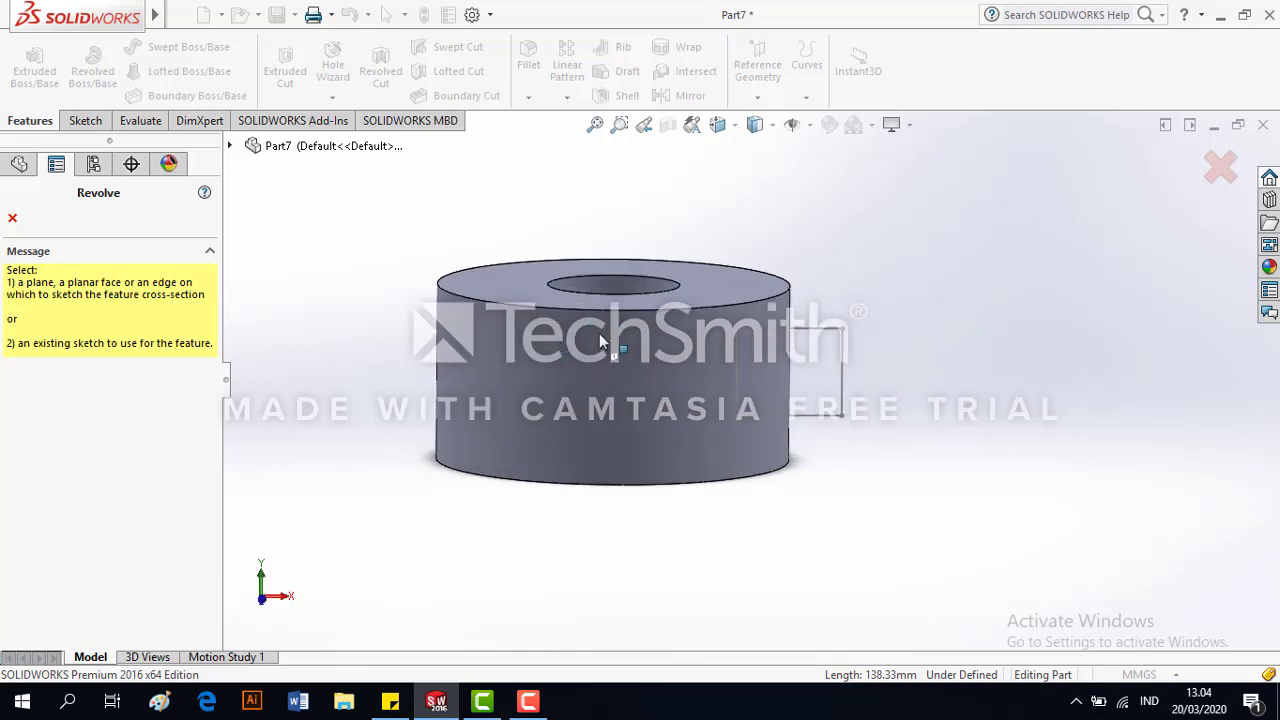
left_click(848, 366)
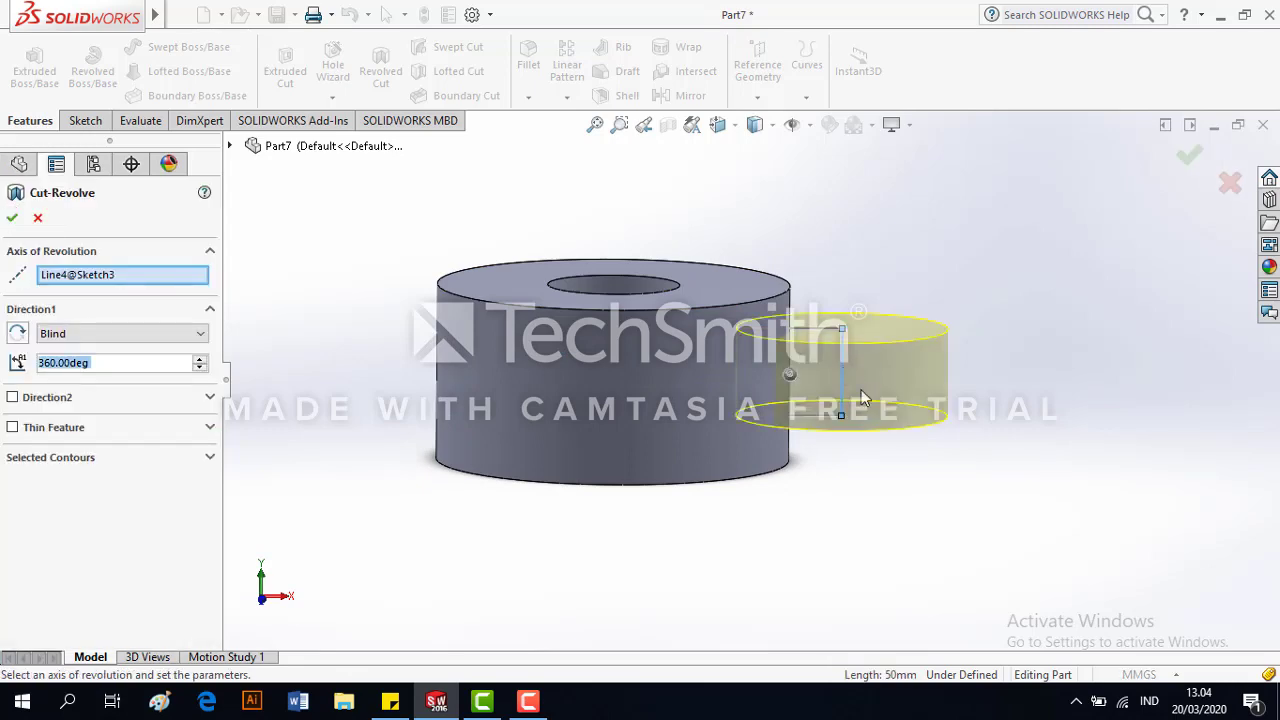
middle_click_drag(862, 397, 845, 336)
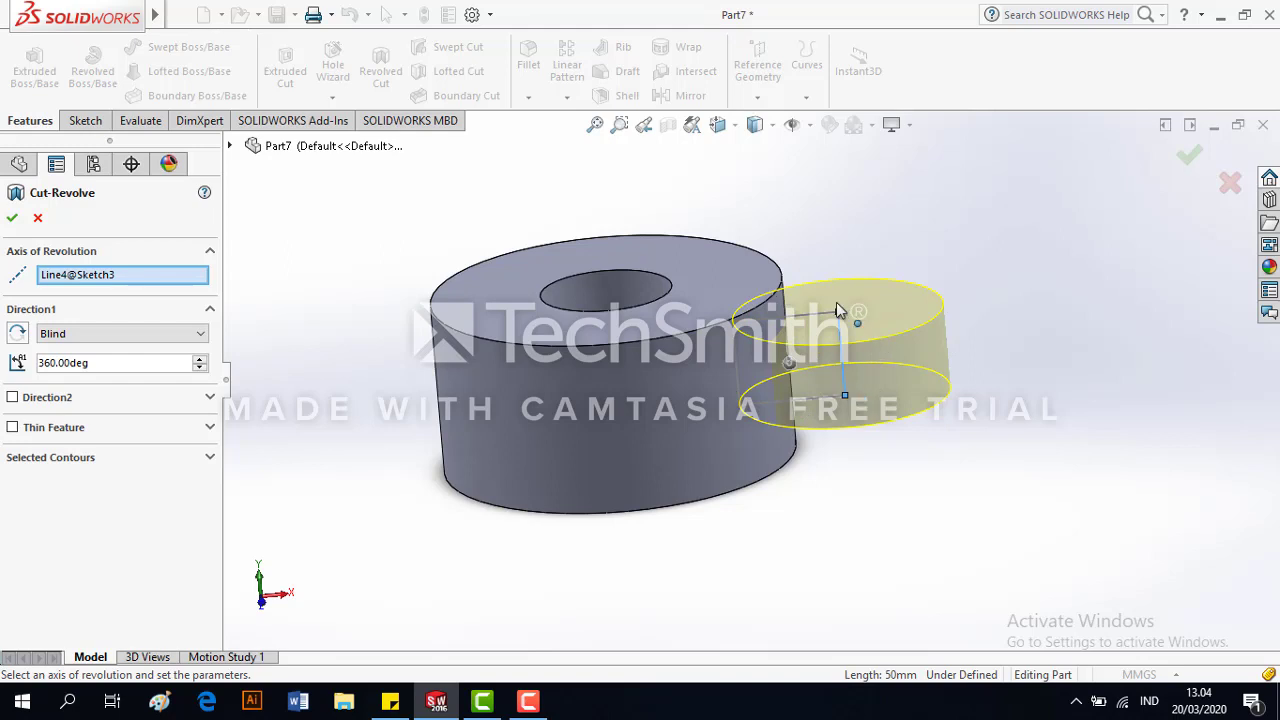
left_click(1188, 160)
middle_click_drag(966, 380, 870, 557)
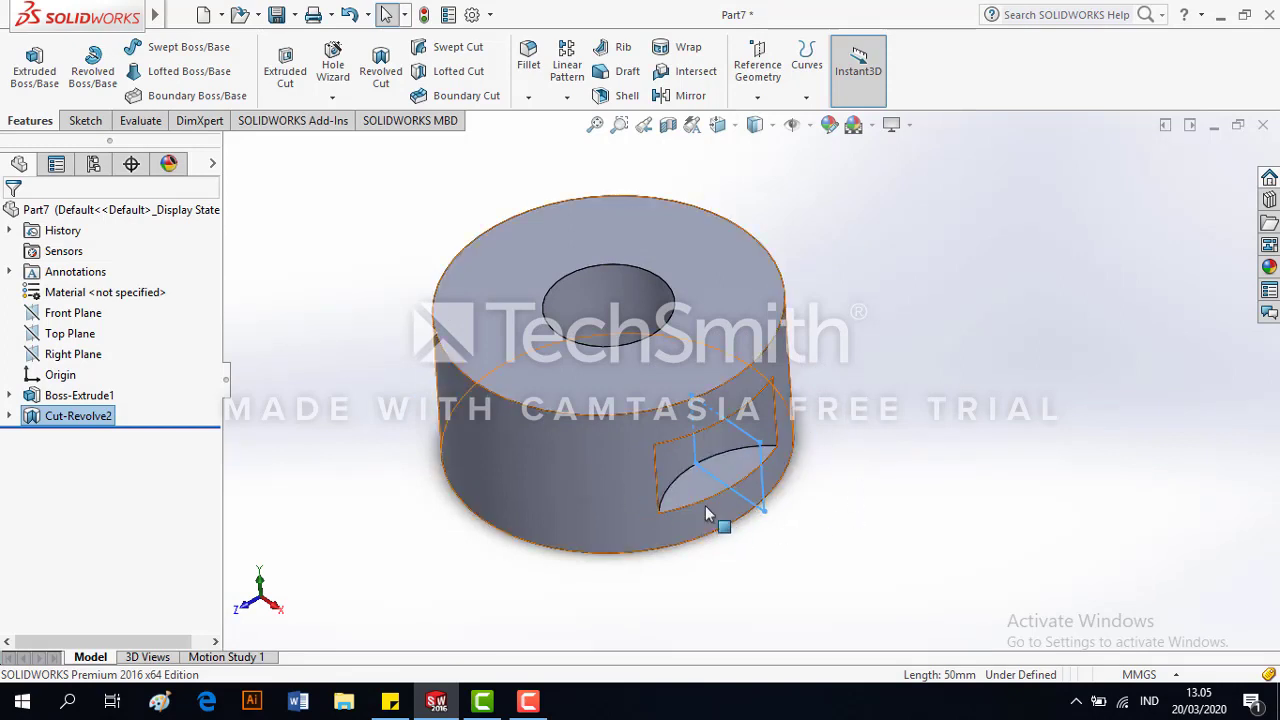
middle_click_drag(752, 480, 768, 400)
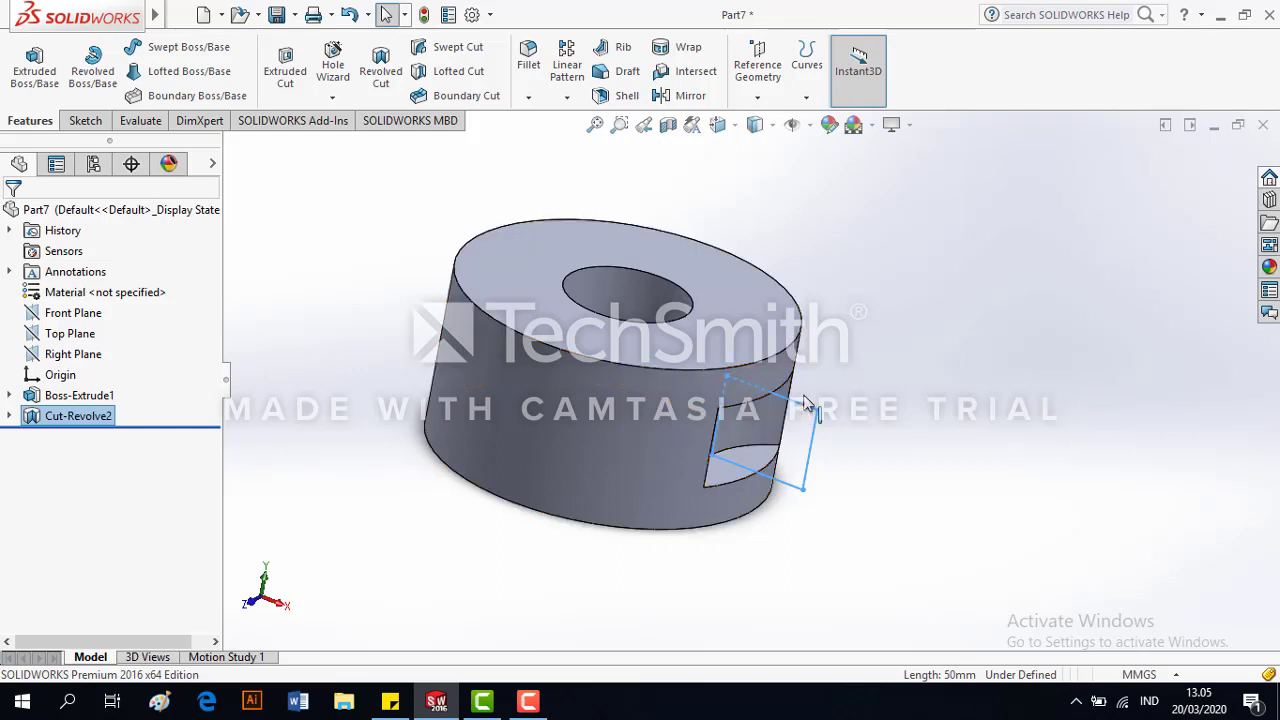
Step: Edit the revolved cut to use the rectangle's inner vertical edge as its axis of revolution
right_click(78, 416)
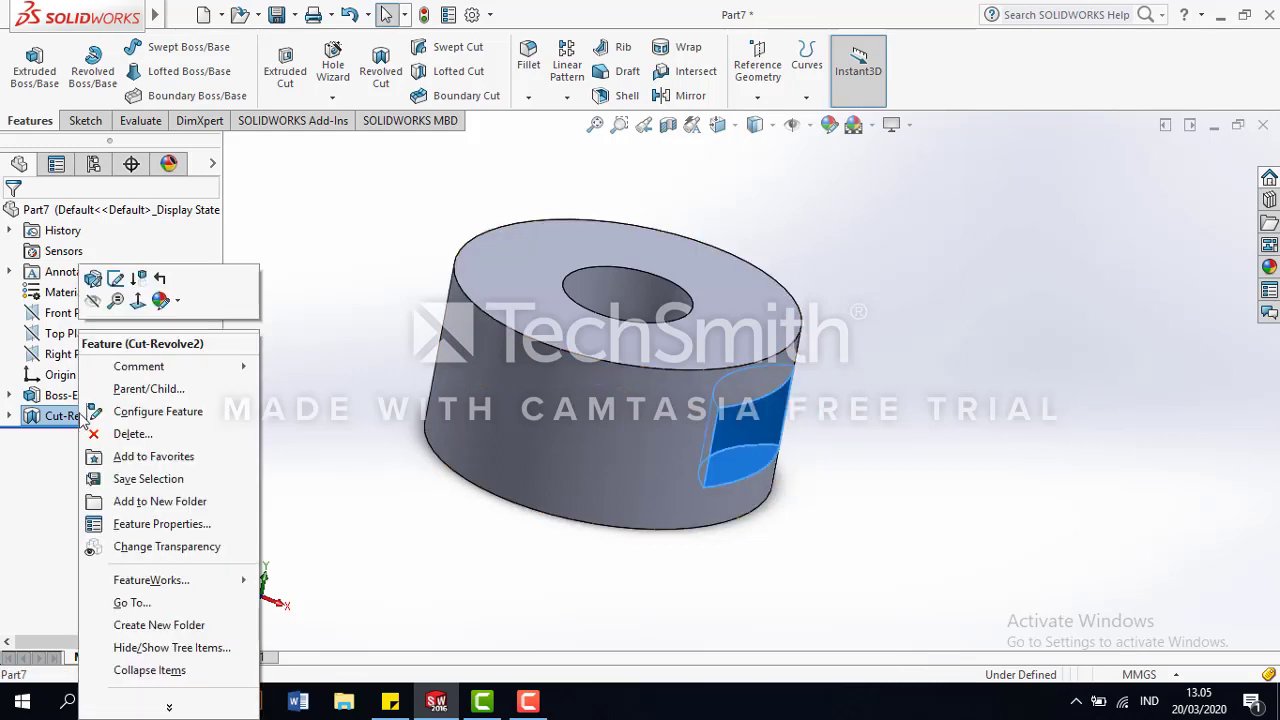
left_click(100, 281)
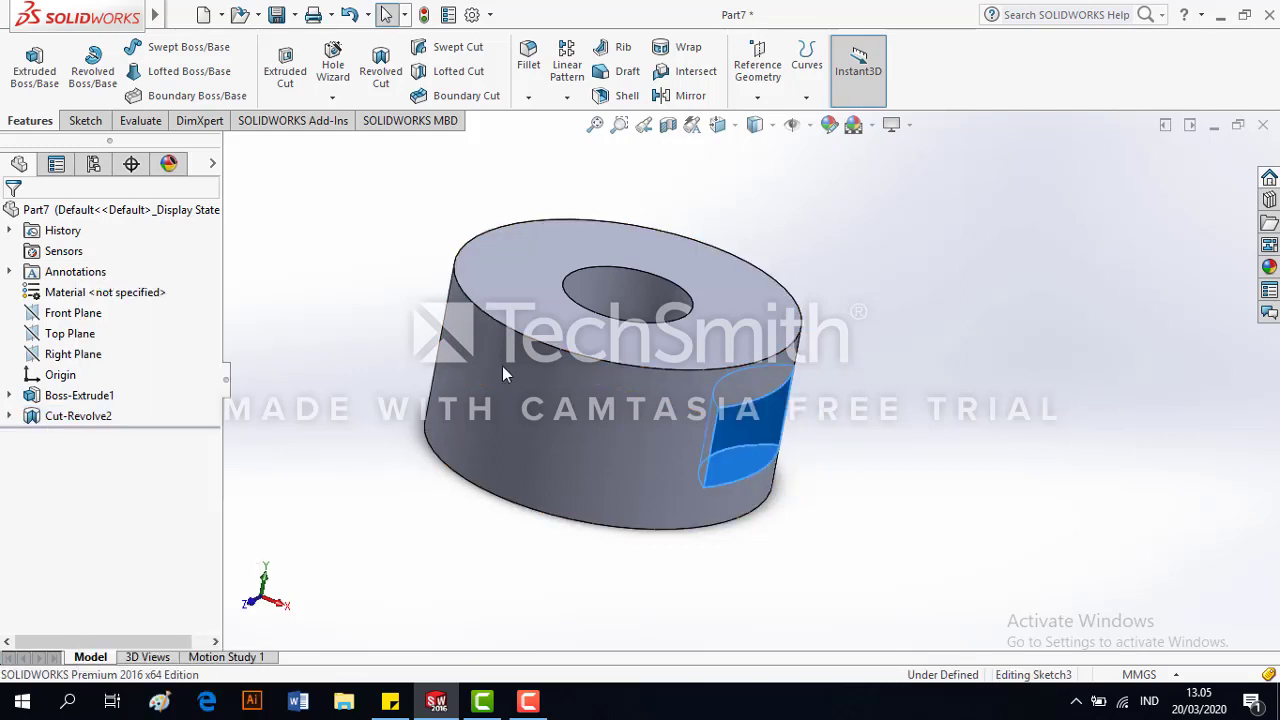
middle_click_drag(760, 450, 758, 410)
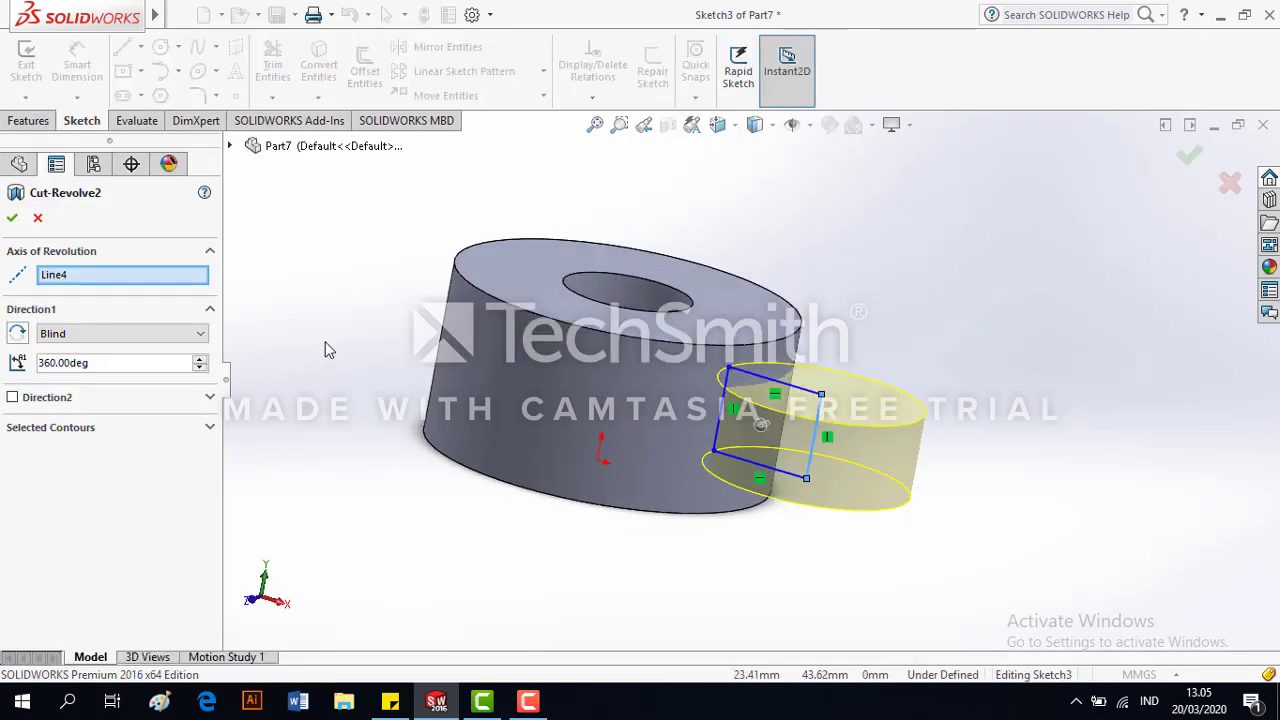
left_click(720, 418)
middle_click_drag(831, 425, 855, 377)
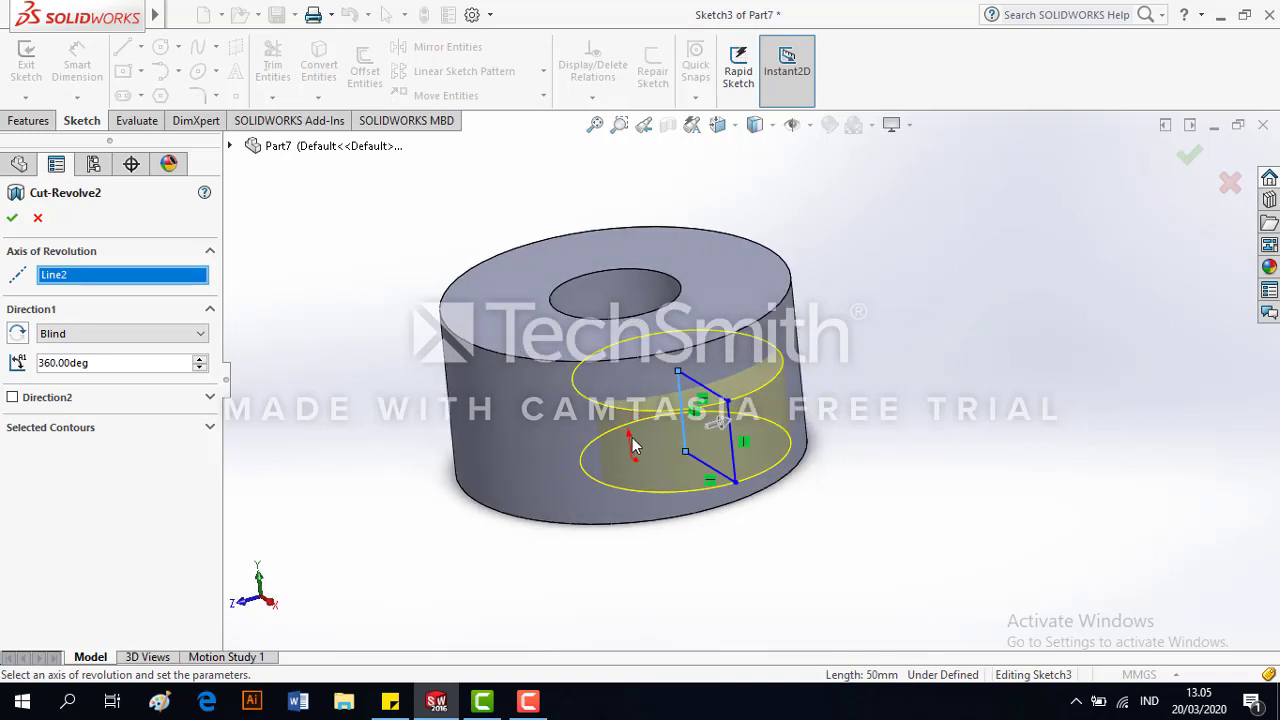
middle_click_drag(633, 446, 691, 425)
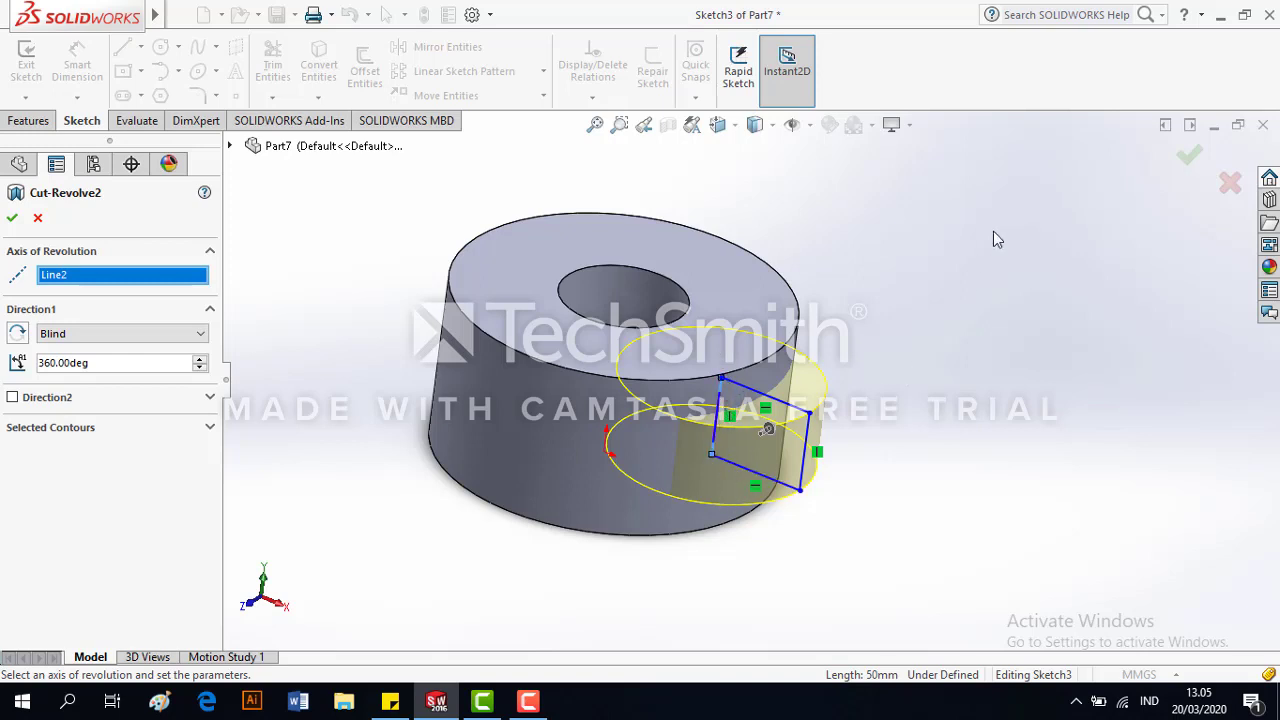
left_click(1186, 158)
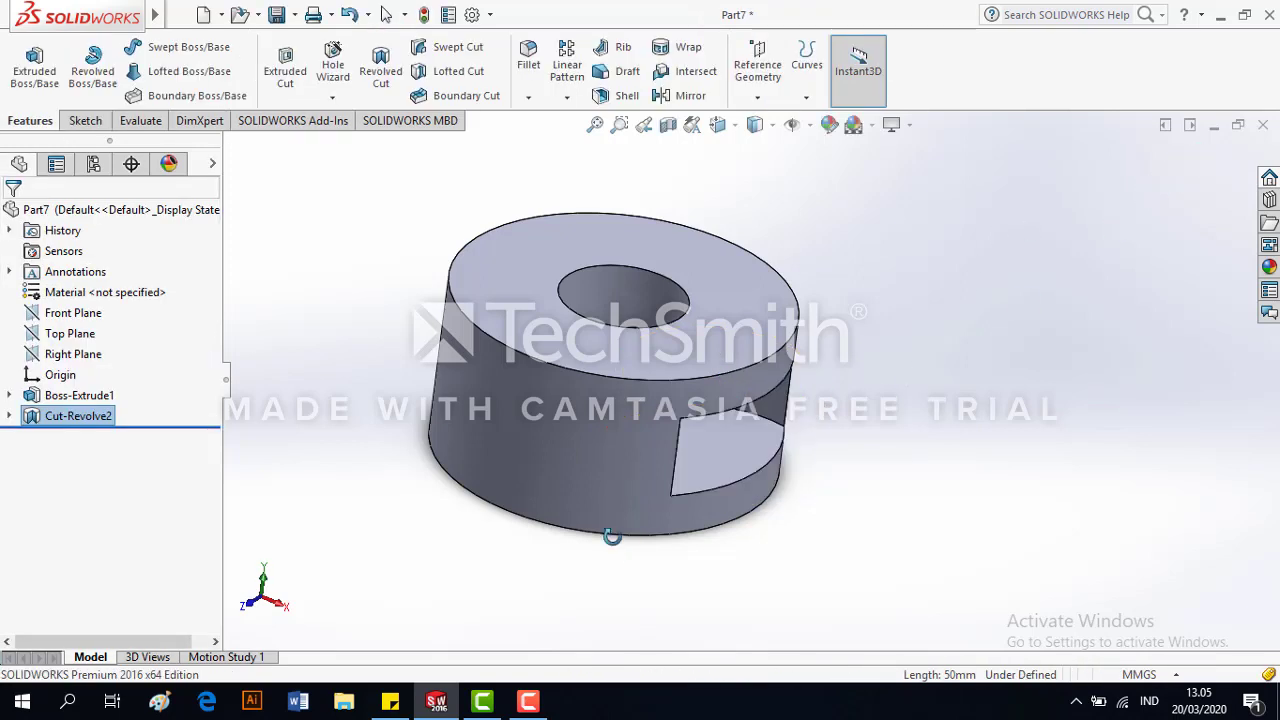
middle_click_drag(611, 534, 666, 377)
scroll(586, 435, "up", 2)
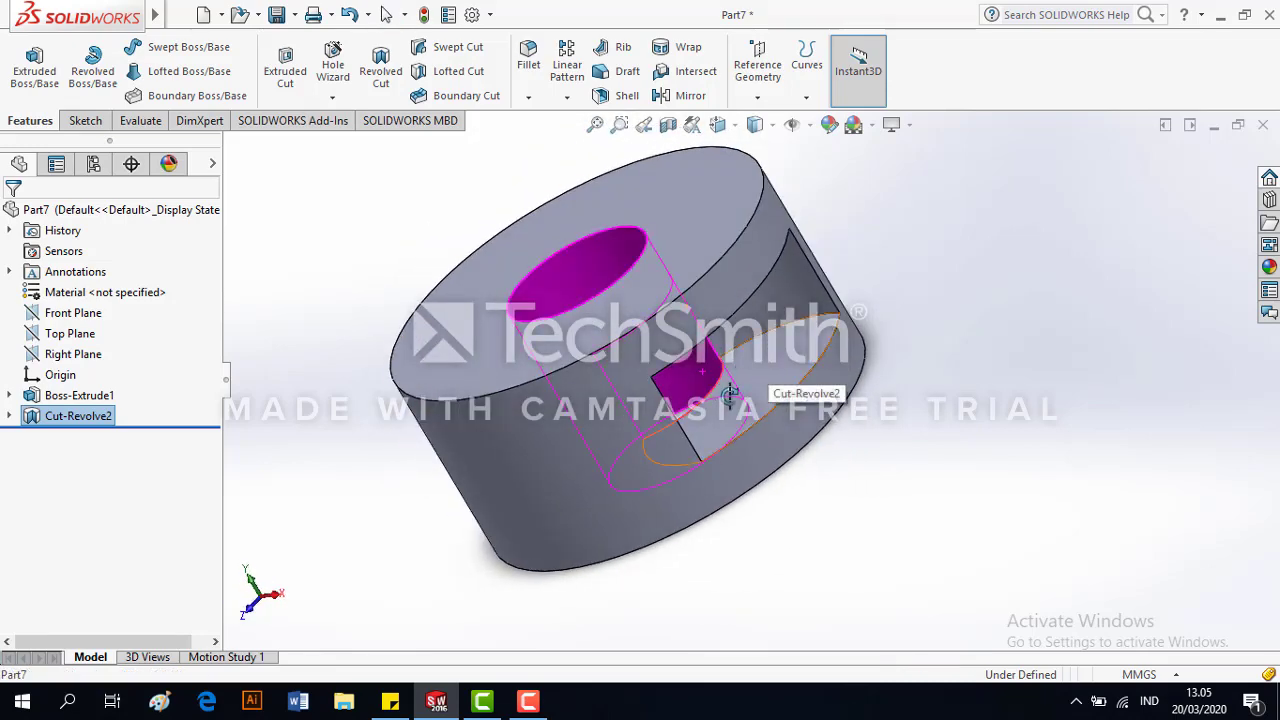
left_click(904, 405)
middle_click_drag(731, 346, 420, 320)
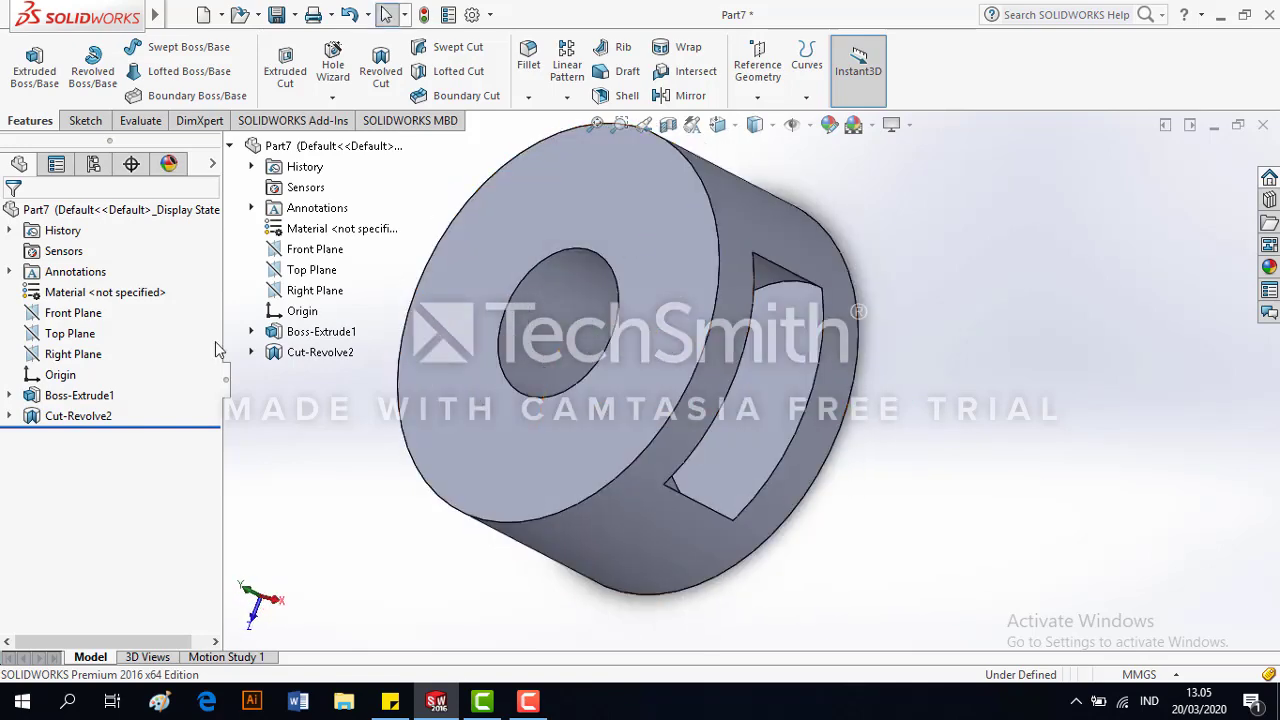
Step: Edit the revolved cut to use the rectangle's upper horizontal edge as its axis of revolution
right_click(76, 418)
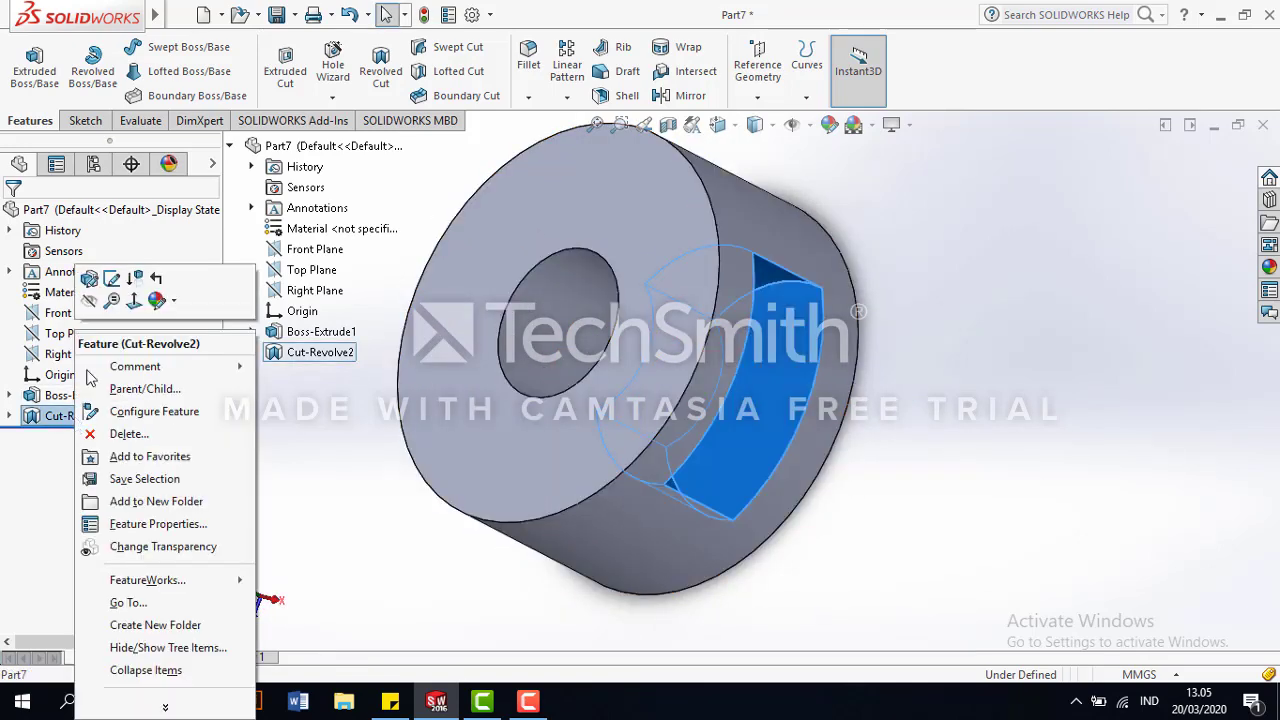
left_click(89, 278)
mouse_move(467, 374)
middle_mouse_down()
mouse_move(506, 251)
mouse_move(553, 172)
mouse_move(820, 296)
mouse_move(728, 328)
middle_mouse_up()
left_click(851, 296)
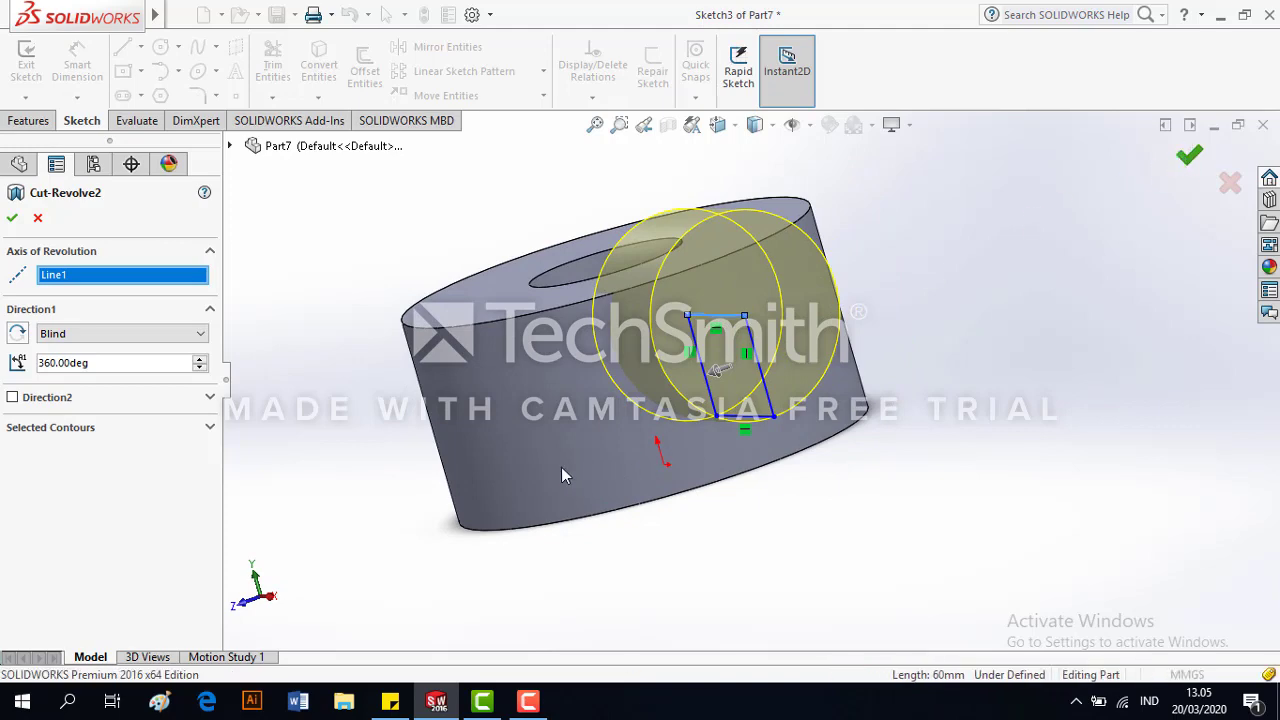
middle_click_drag(543, 427, 819, 335)
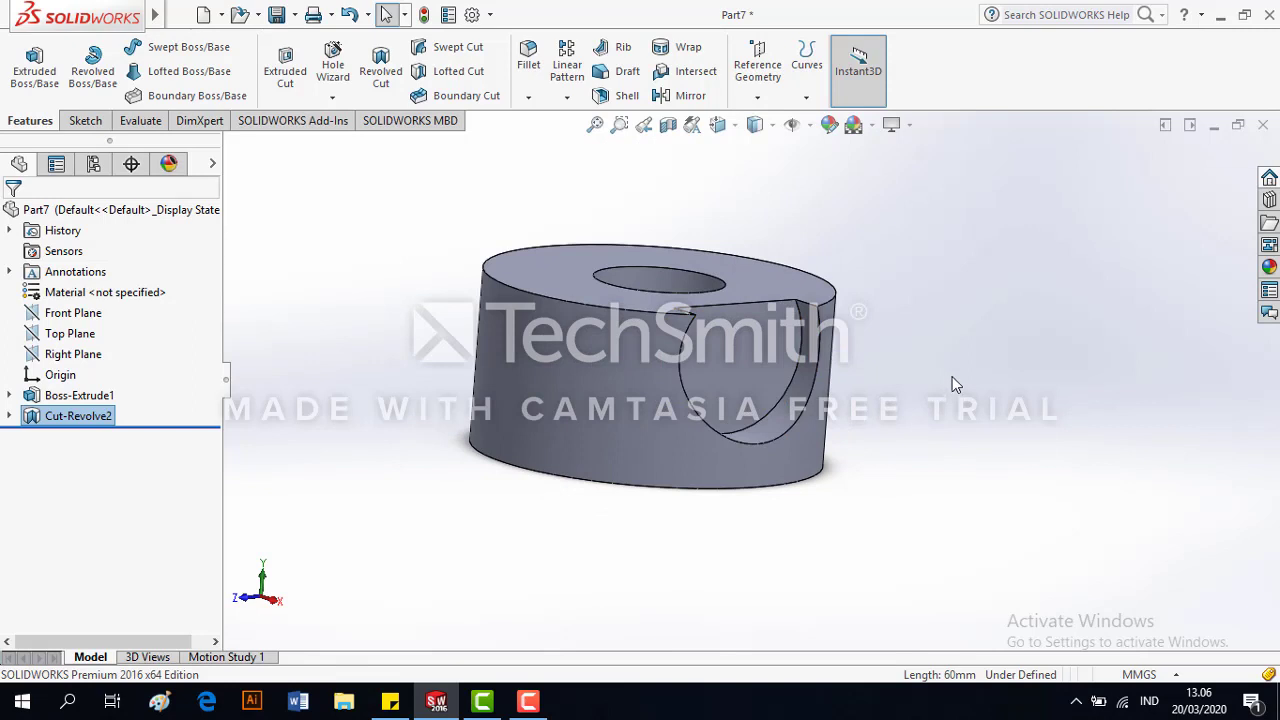